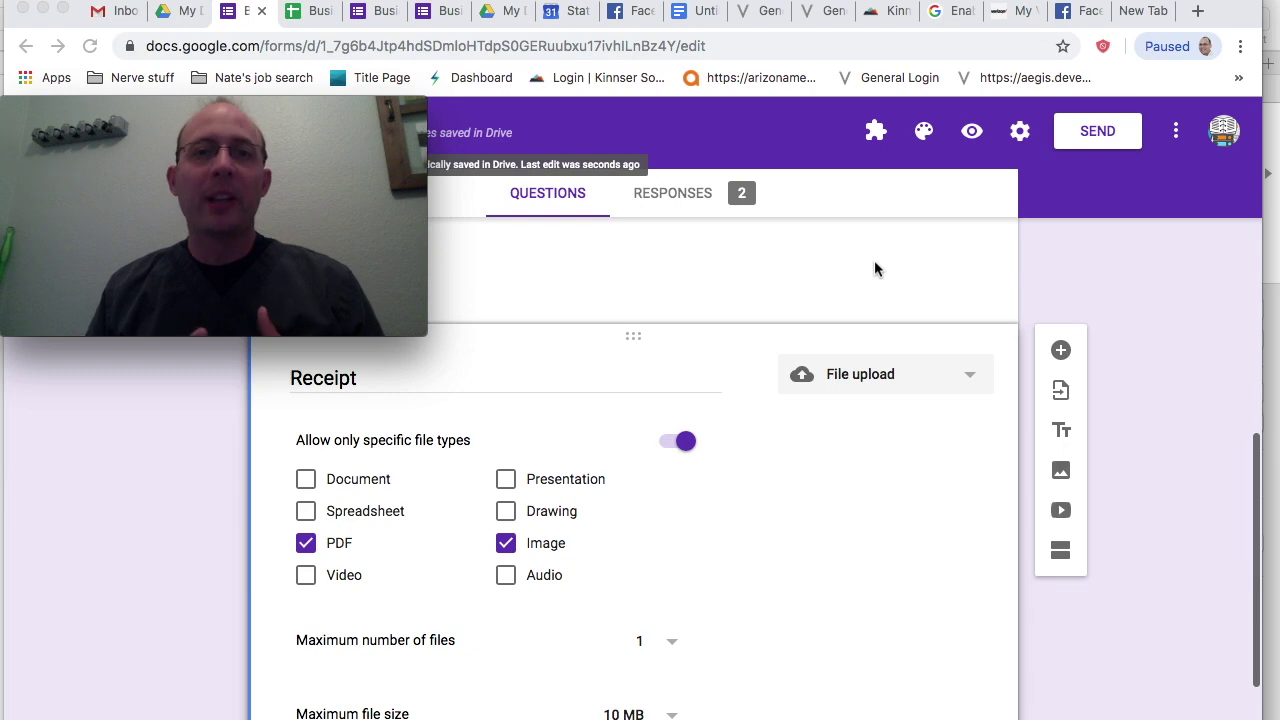
pyautogui.scroll(10, 830, 500)
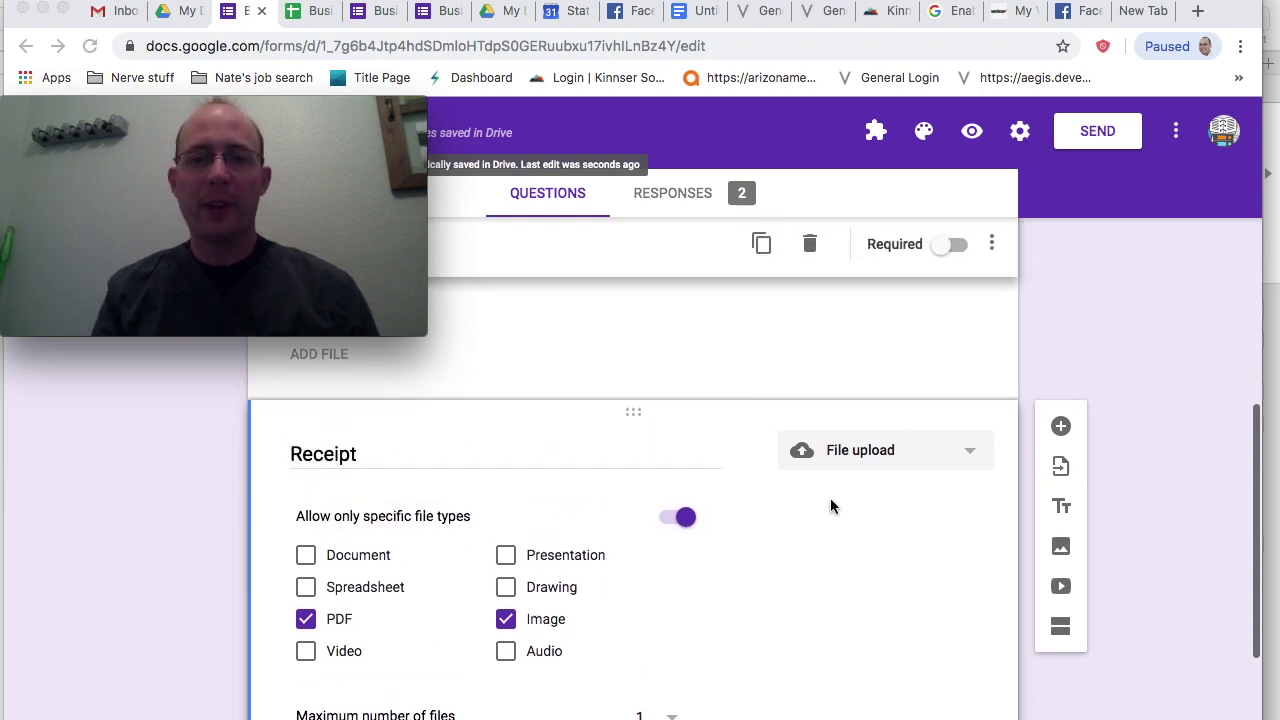
pyautogui.scroll(-1, 830, 498)
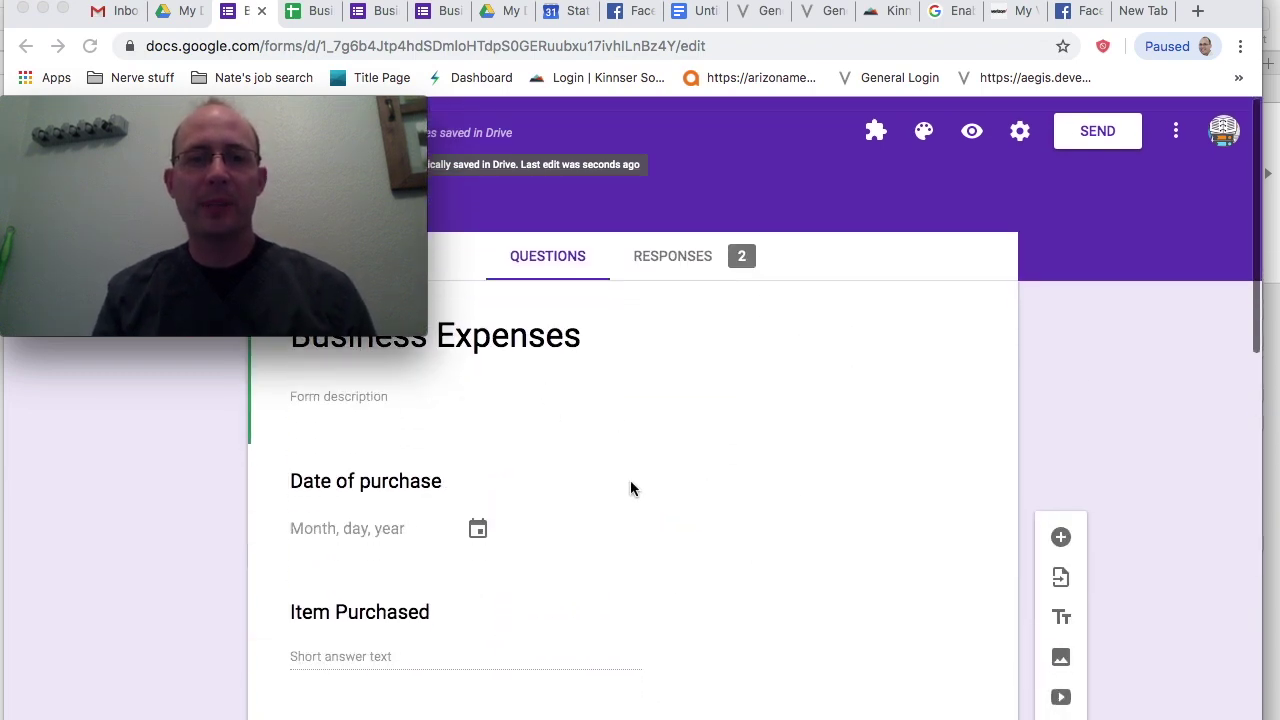
pyautogui.scroll(-2, 630, 488)
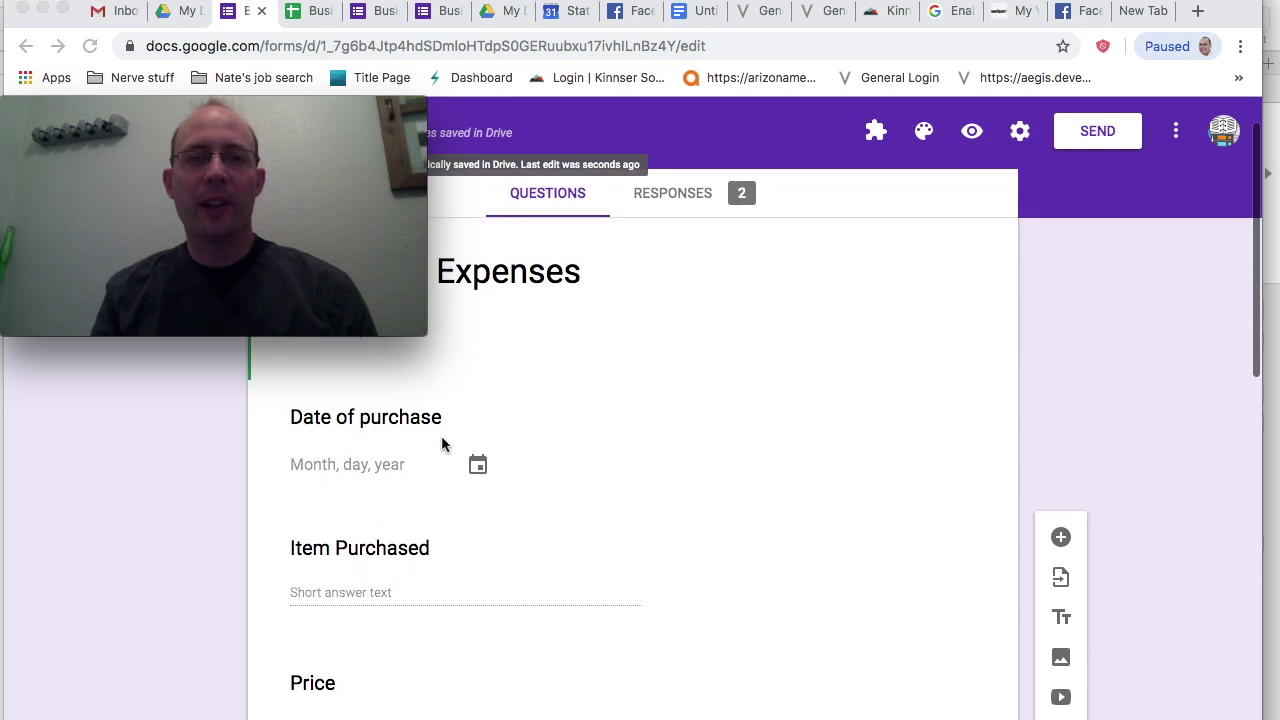
pyautogui.scroll(-6, 475, 486)
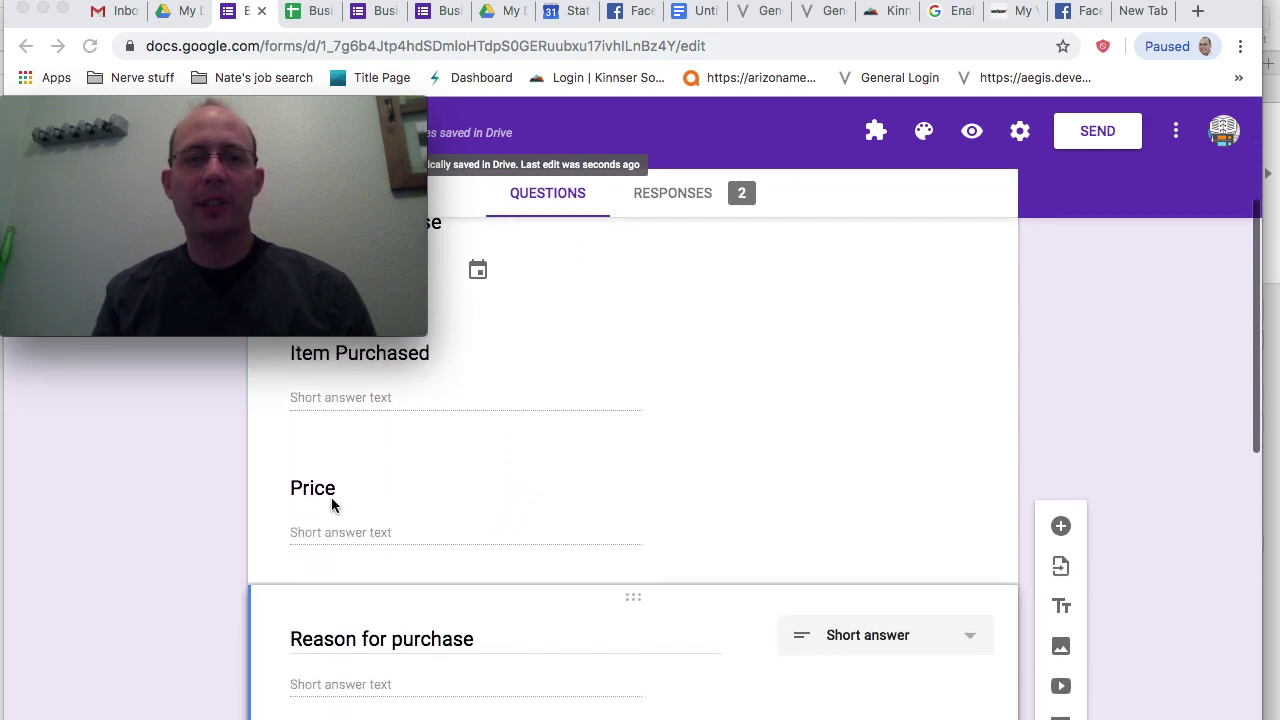
pyautogui.scroll(-4, 529, 535)
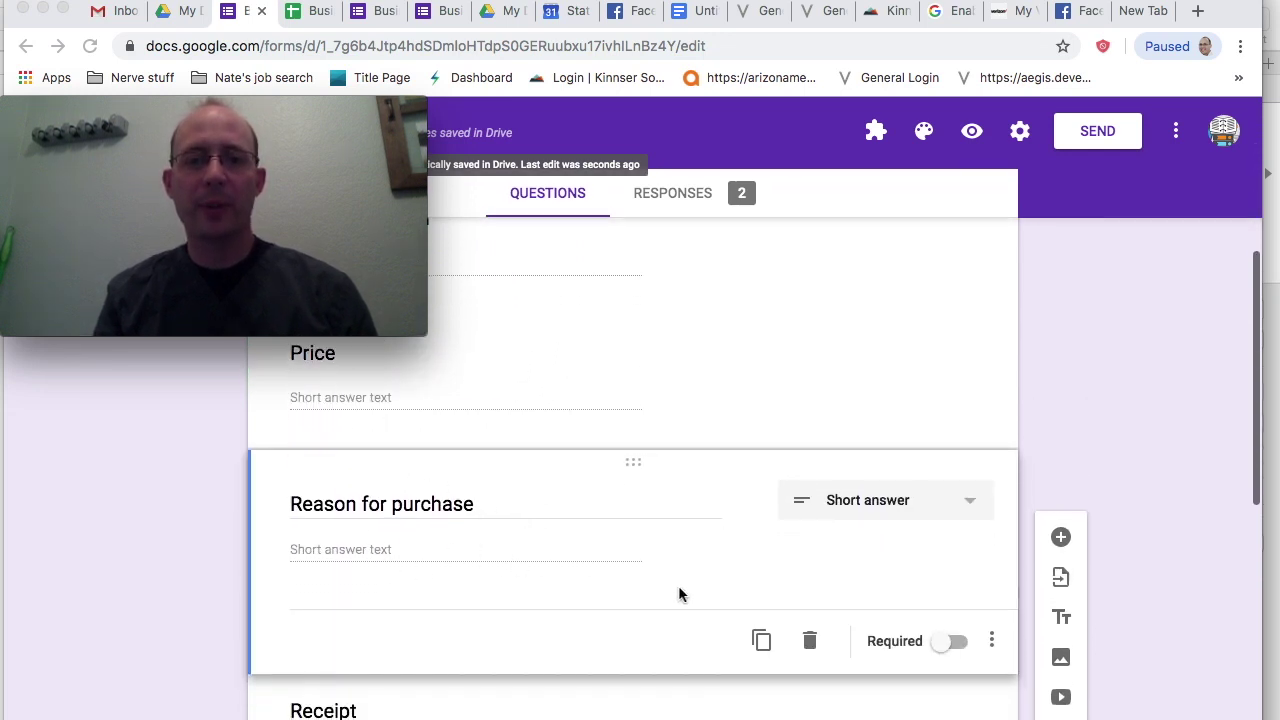
pyautogui.scroll(-8, 680, 592)
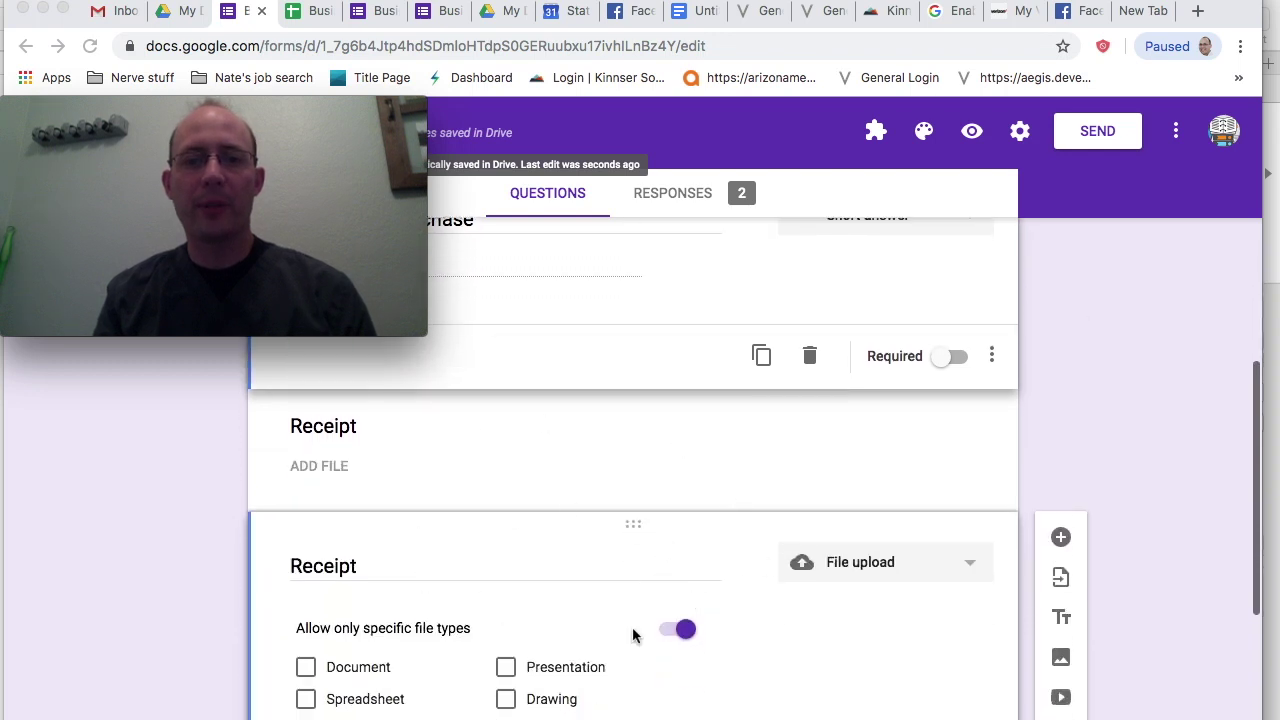
pyautogui.scroll(-10, 632, 627)
pyautogui.scroll(8, 632, 627)
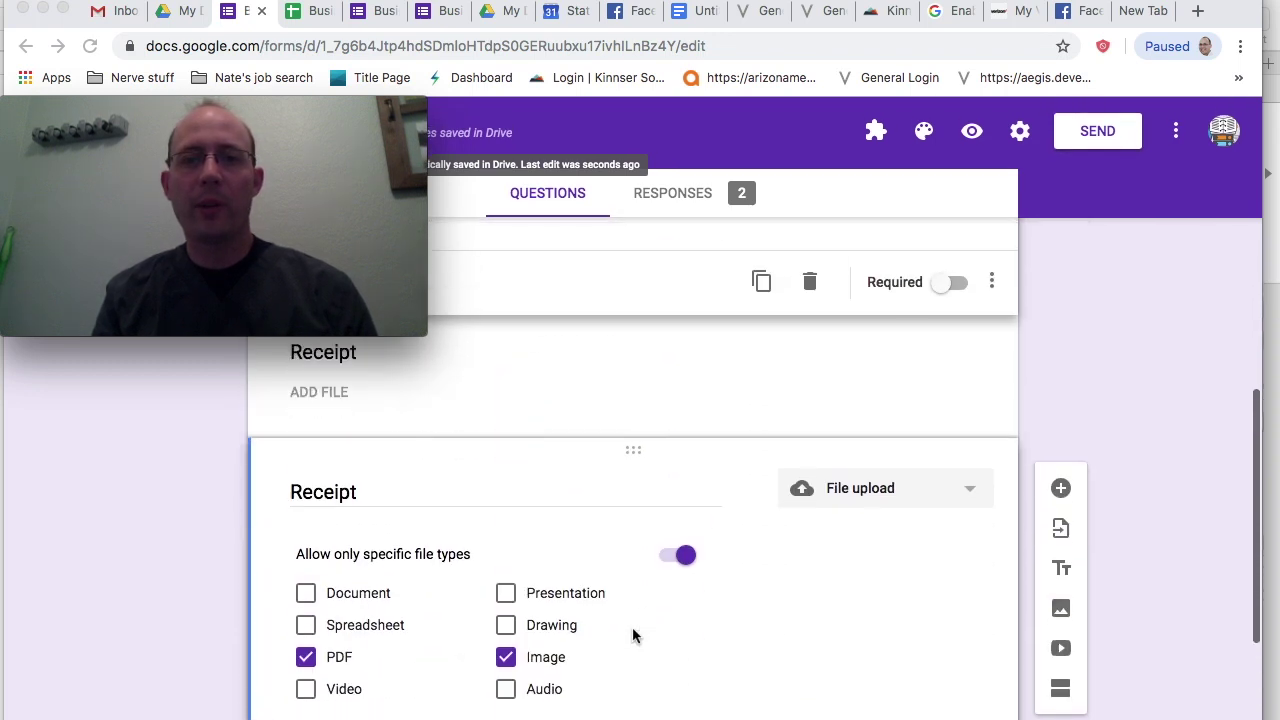
pyautogui.scroll(11, 632, 627)
pyautogui.scroll(-9, 632, 627)
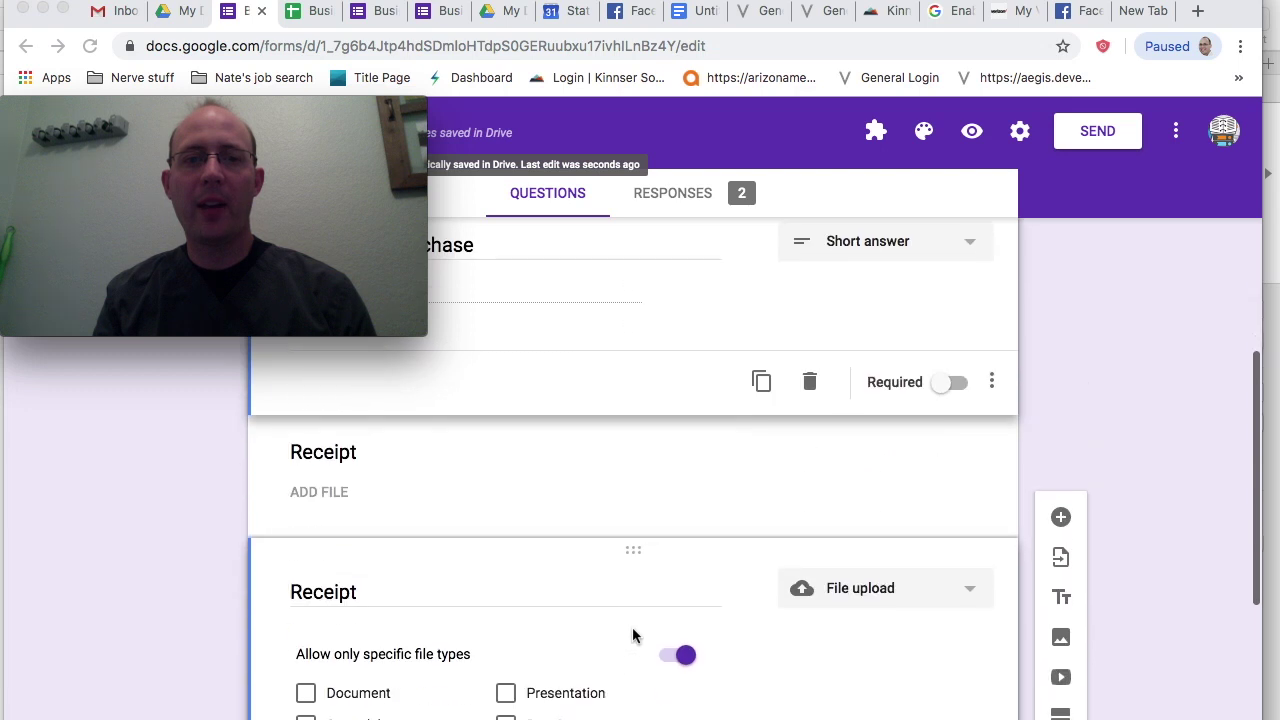
pyautogui.scroll(-2, 632, 627)
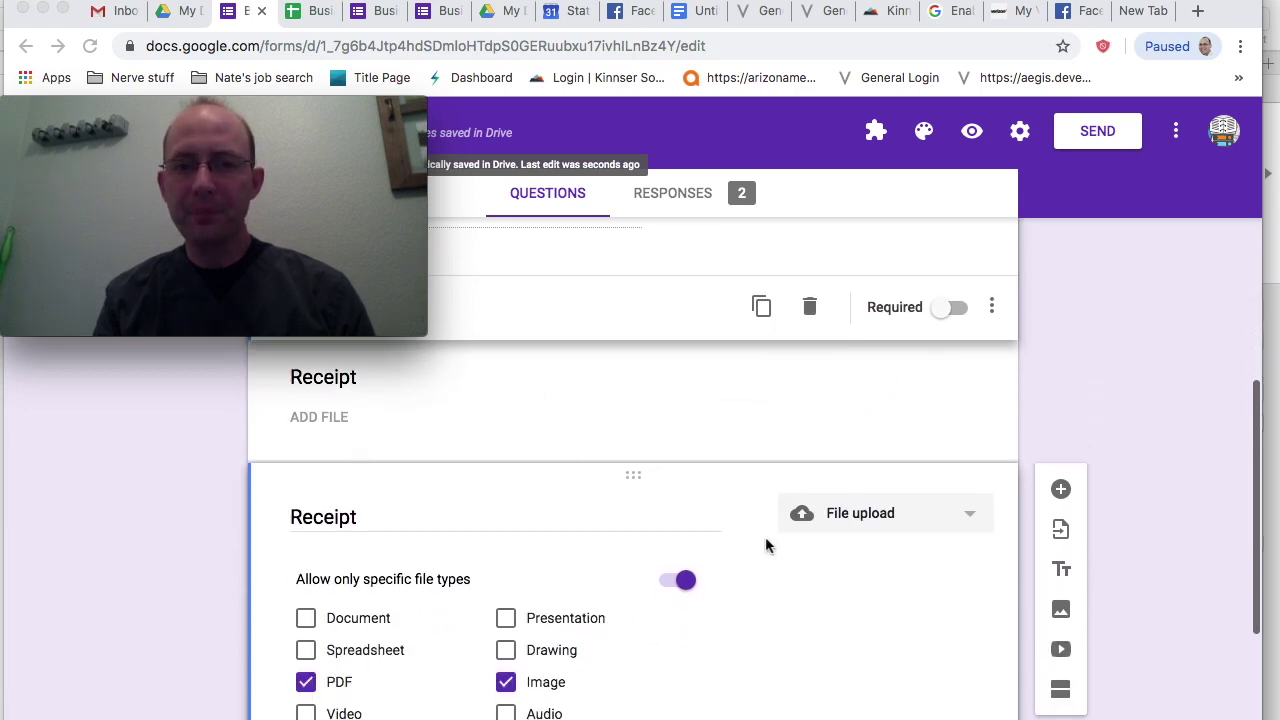
pyautogui.scroll(-2, 766, 540)
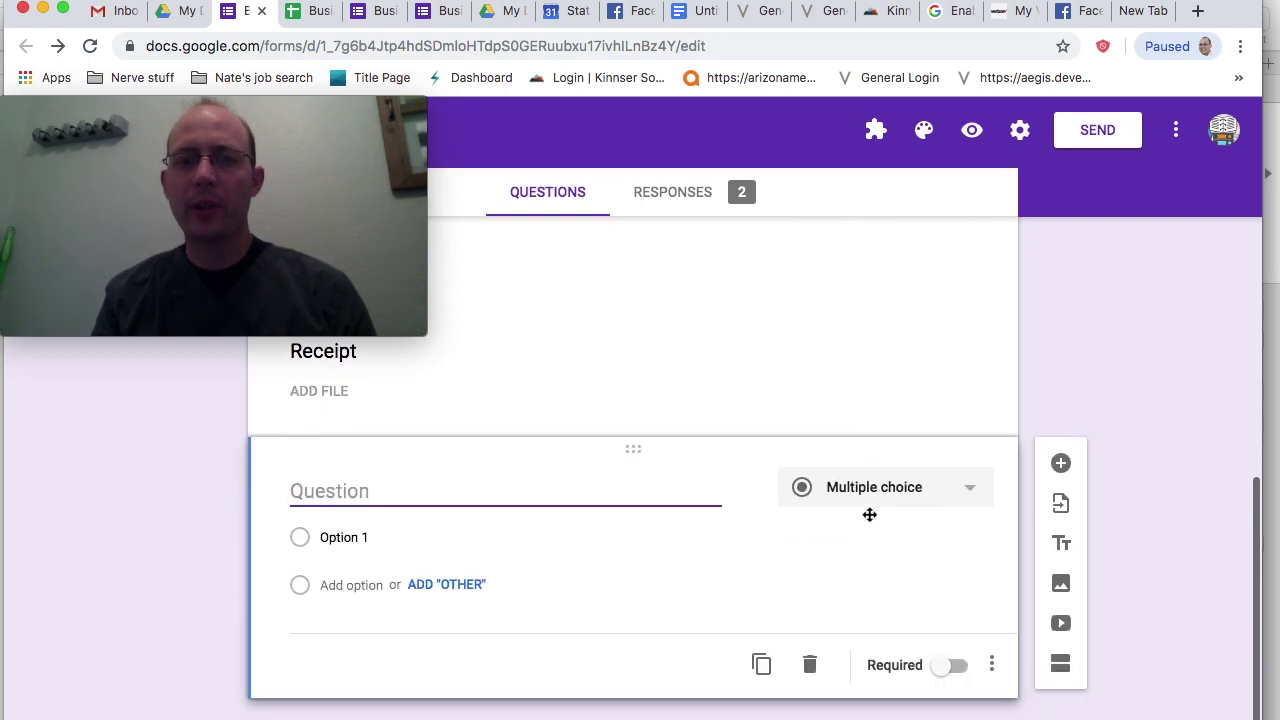
# Step: Title the new question 'Receipt' and make it a File upload question
pyautogui.write('Receipt')
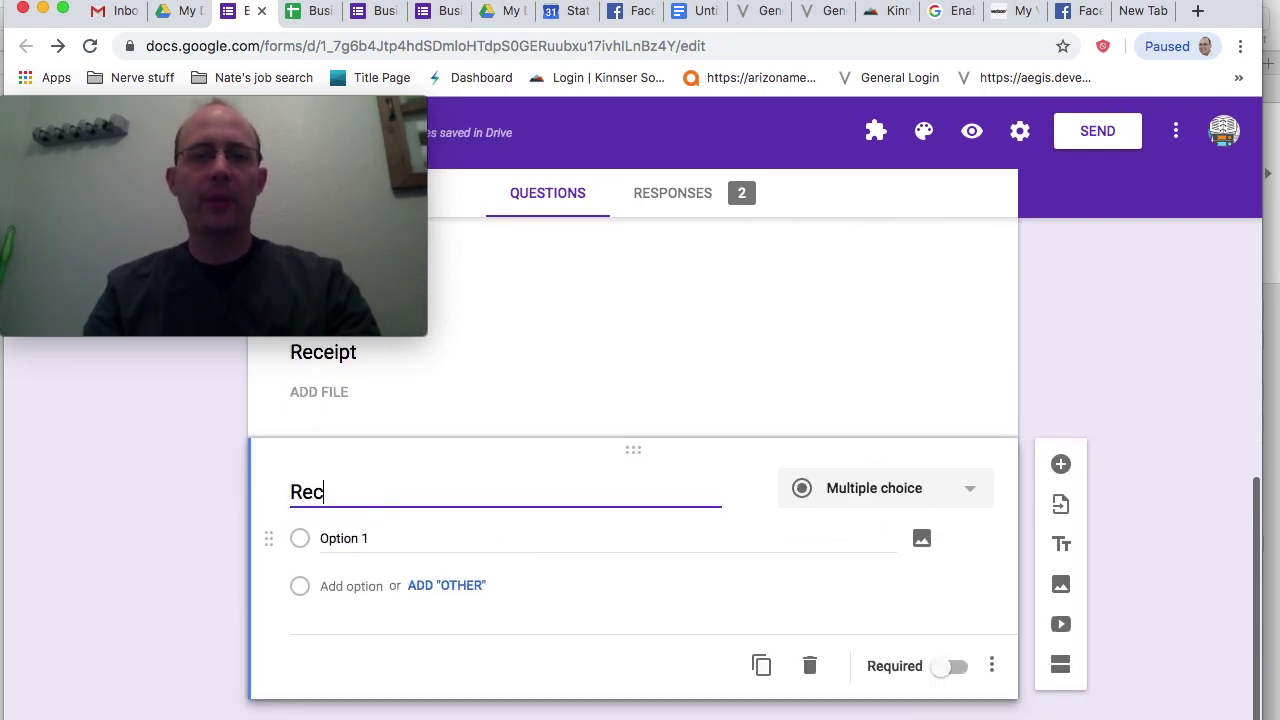
pyautogui.click(968, 490)
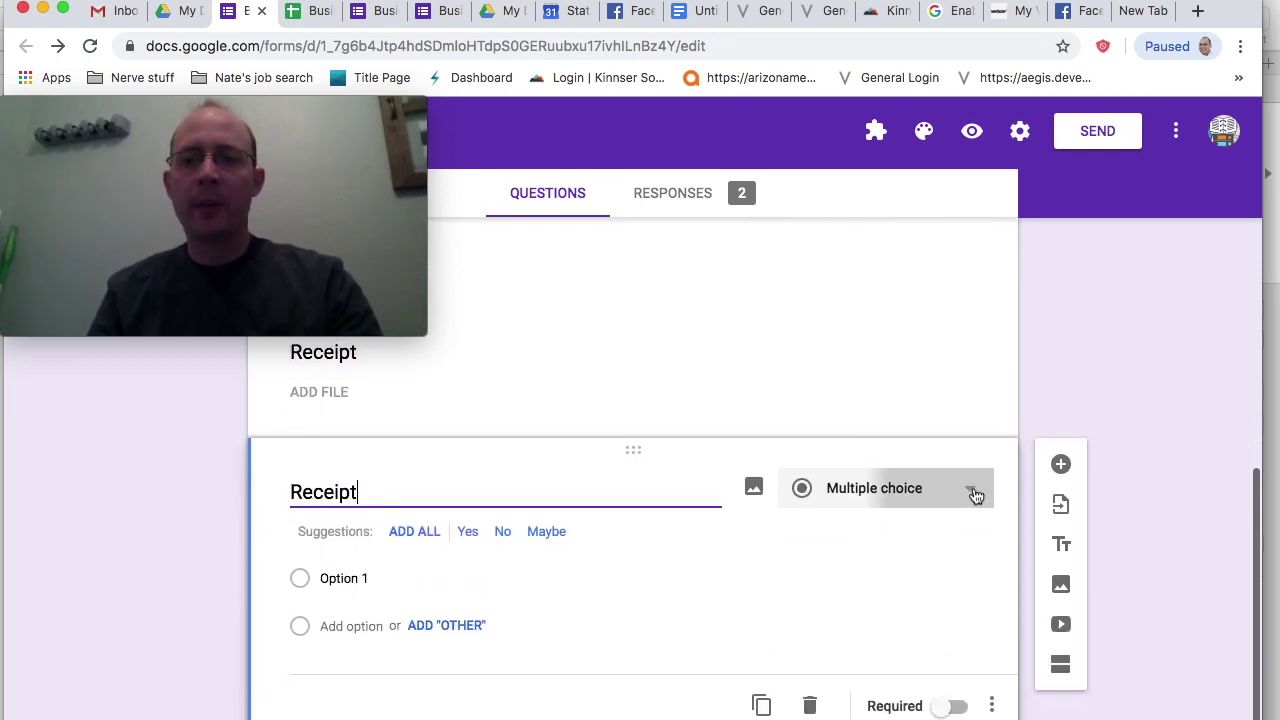
pyautogui.click(867, 470)
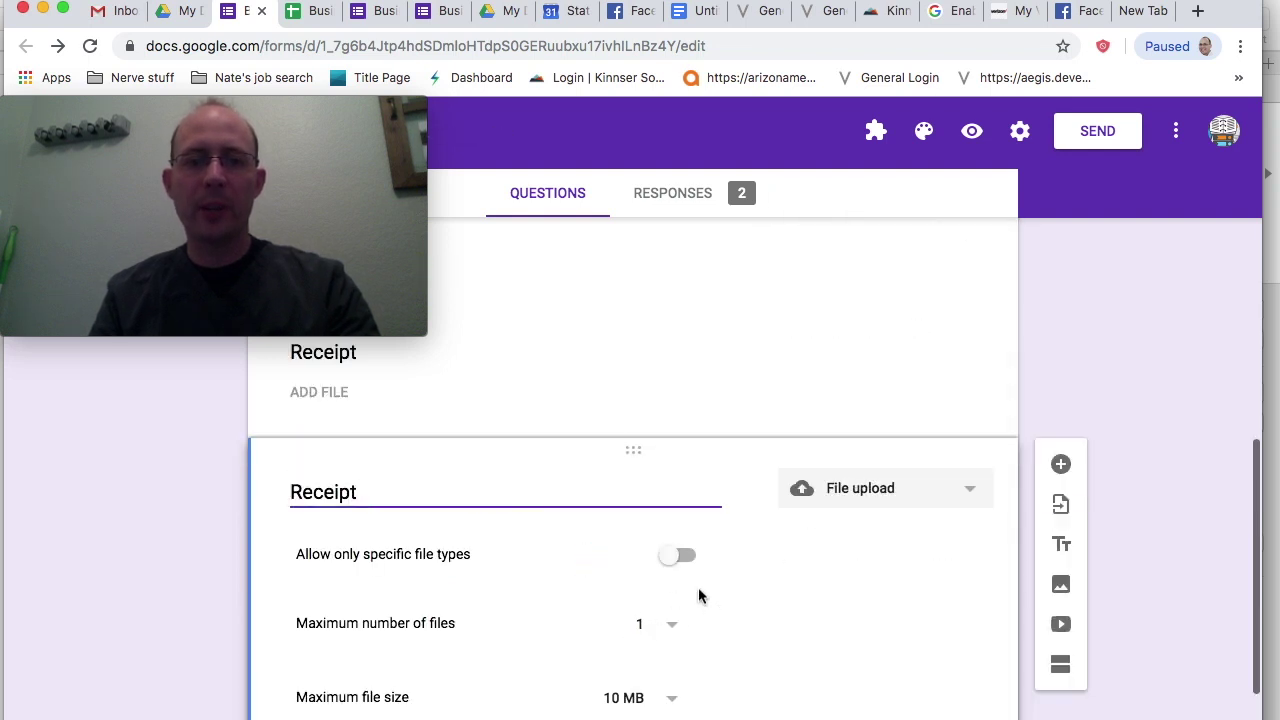
# Step: Allow only Image, PDF and Document file types, with a maximum of 5 files
pyautogui.click(680, 557)
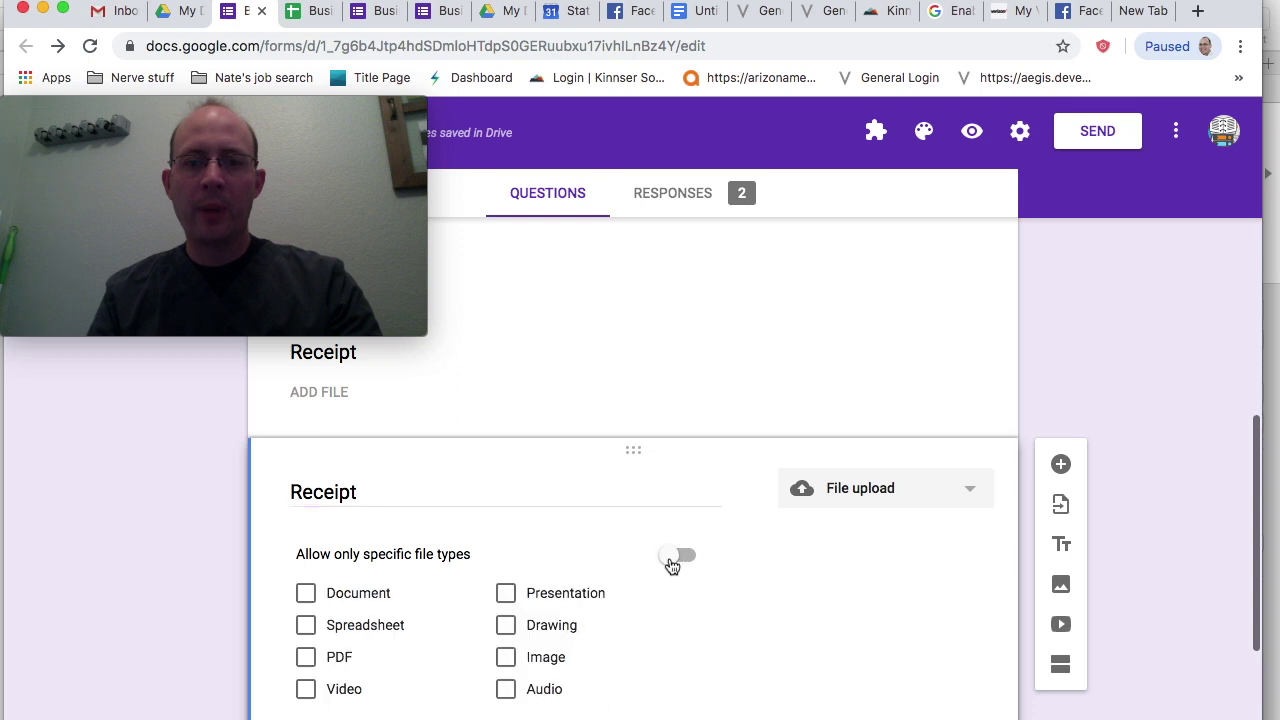
pyautogui.click(510, 666)
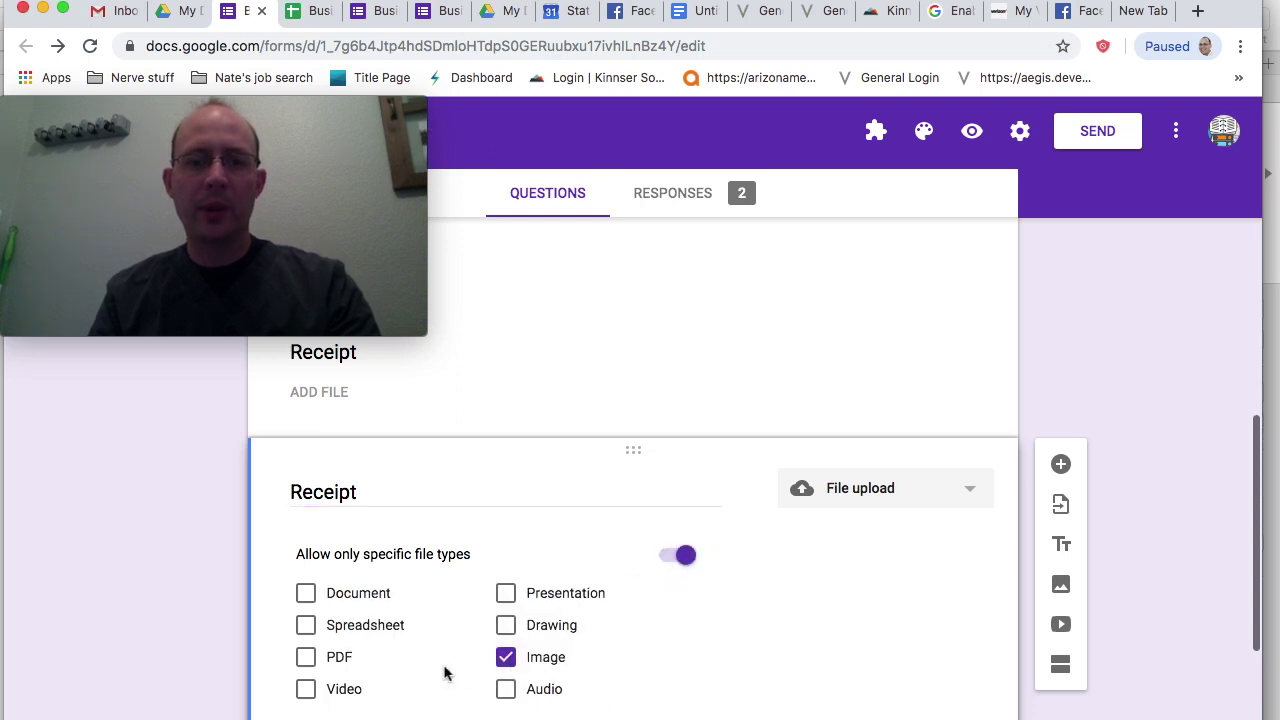
pyautogui.scroll(-2, 446, 674)
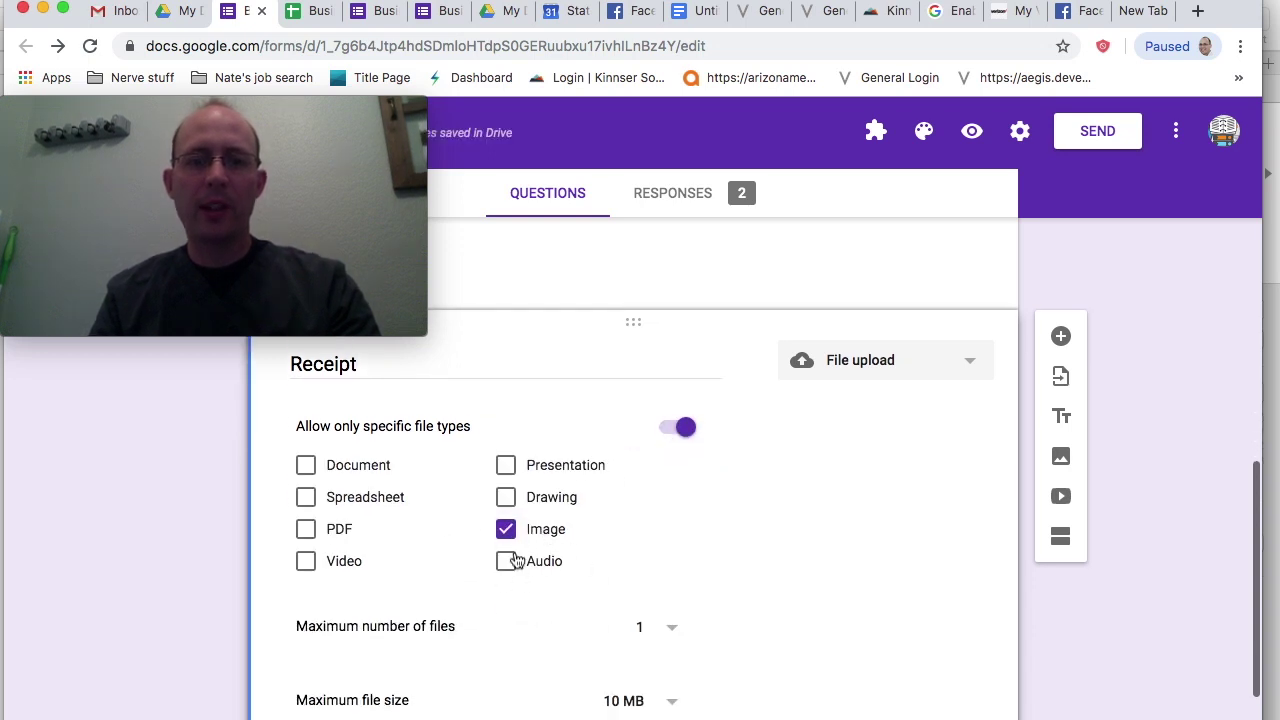
pyautogui.click(306, 538)
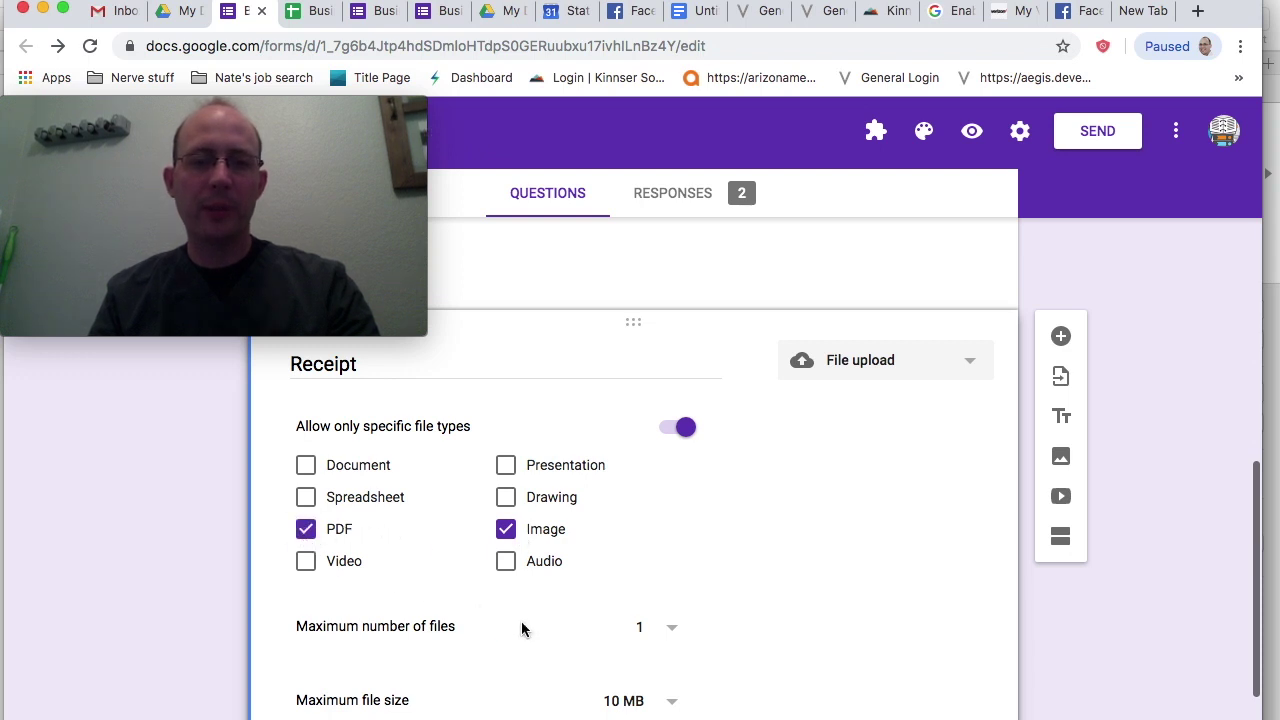
pyautogui.click(306, 466)
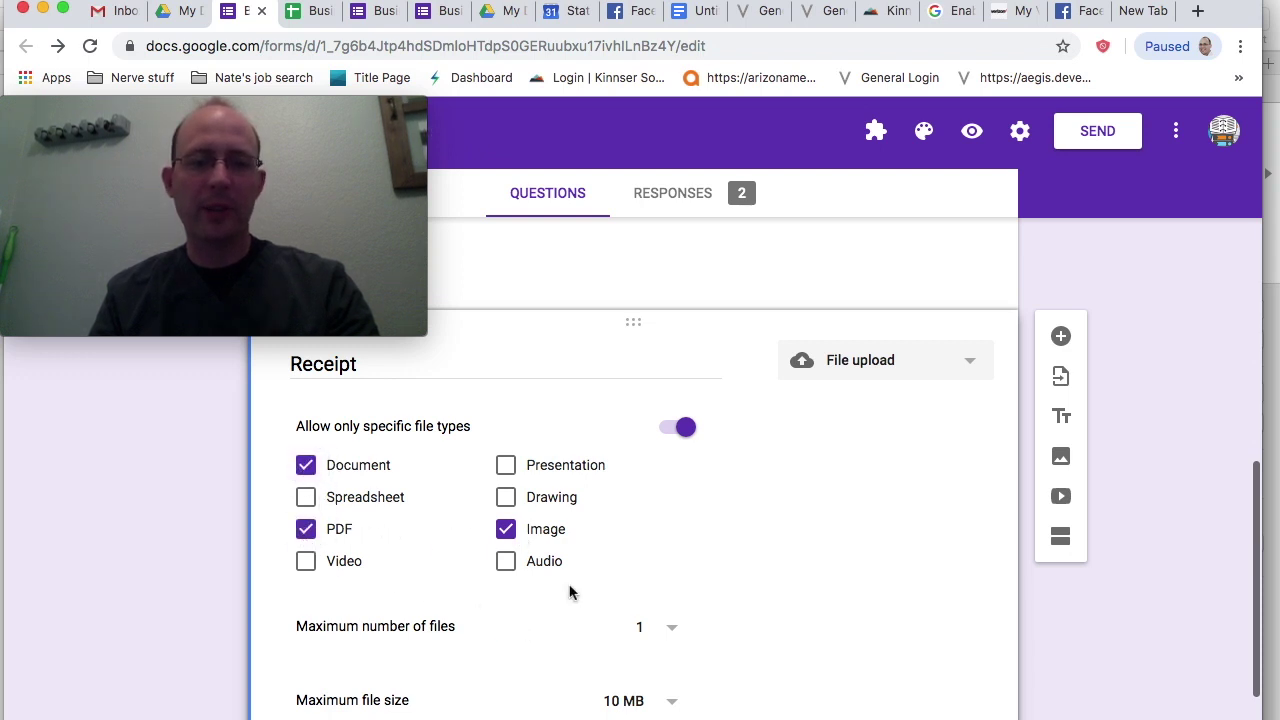
pyautogui.scroll(-3, 691, 626)
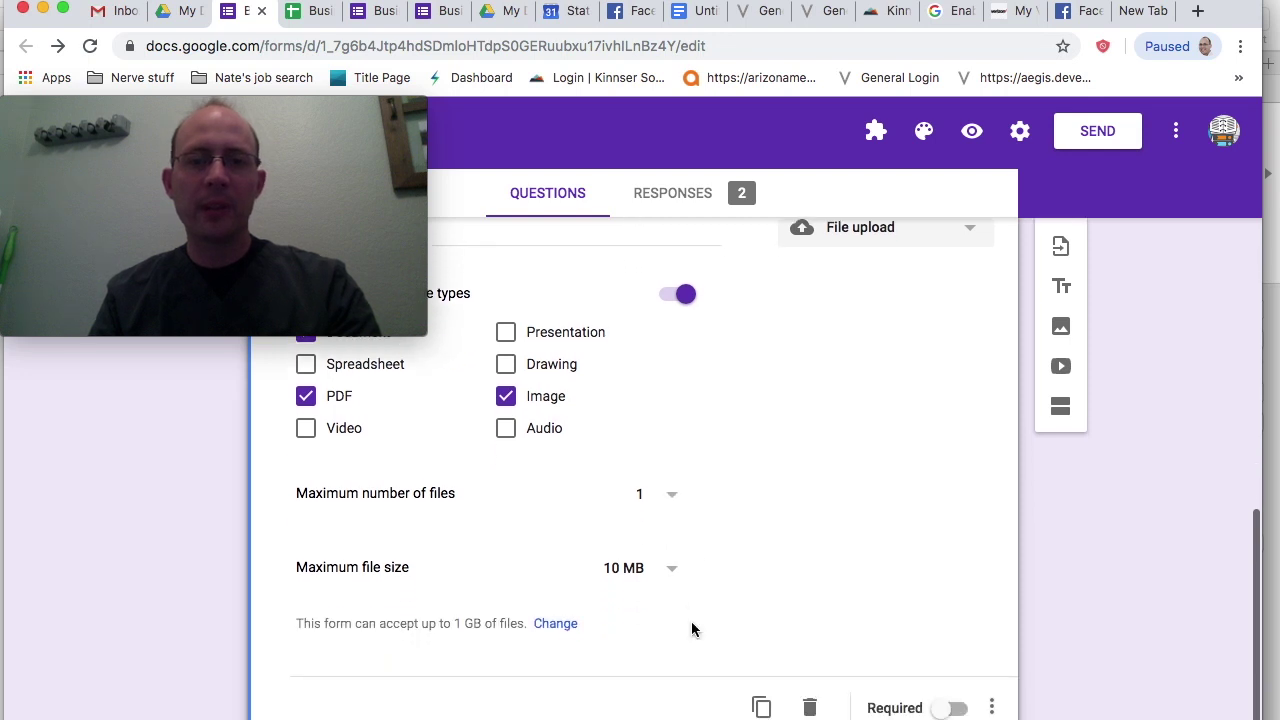
pyautogui.click(669, 496)
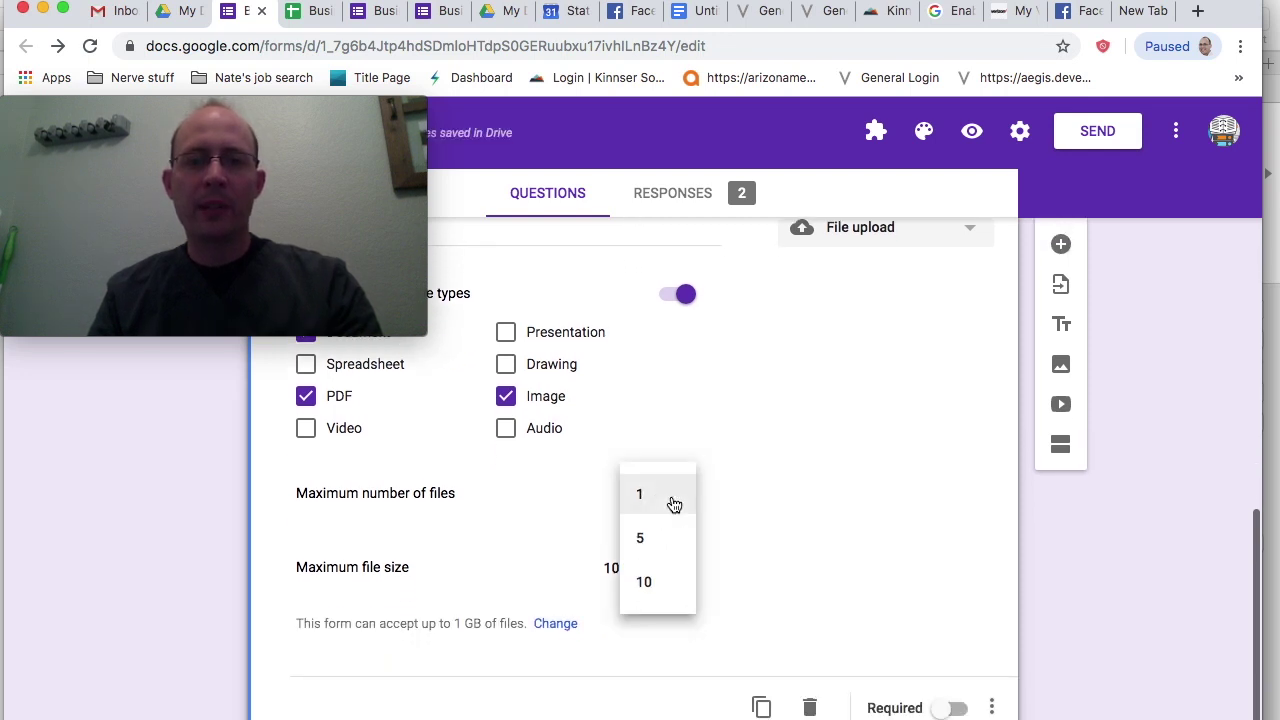
pyautogui.click(645, 543)
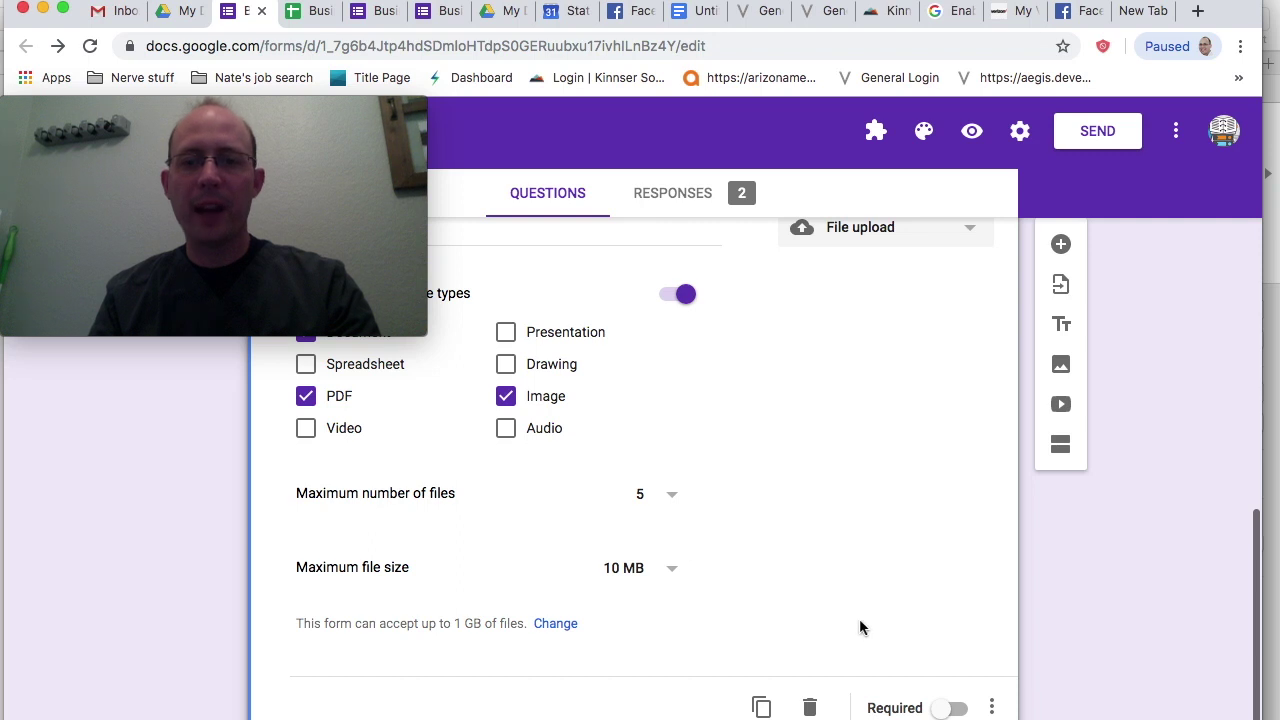
pyautogui.scroll(1, 770, 559)
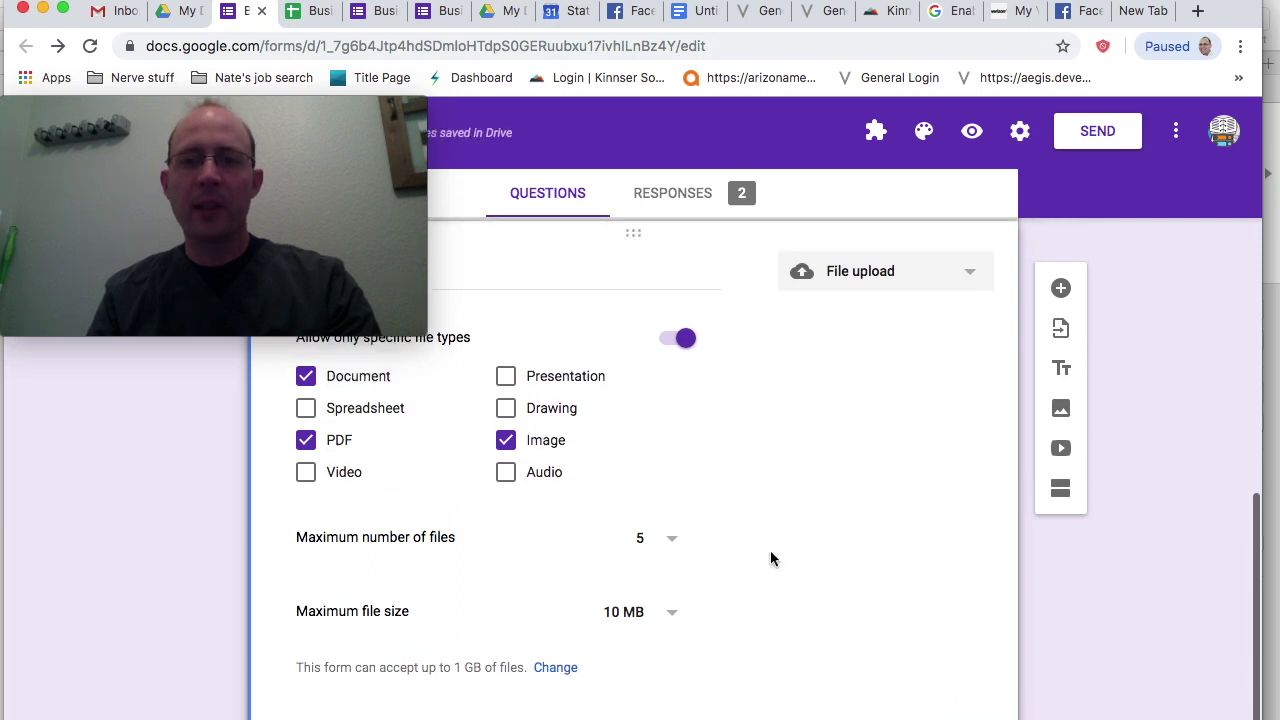
pyautogui.scroll(5, 770, 559)
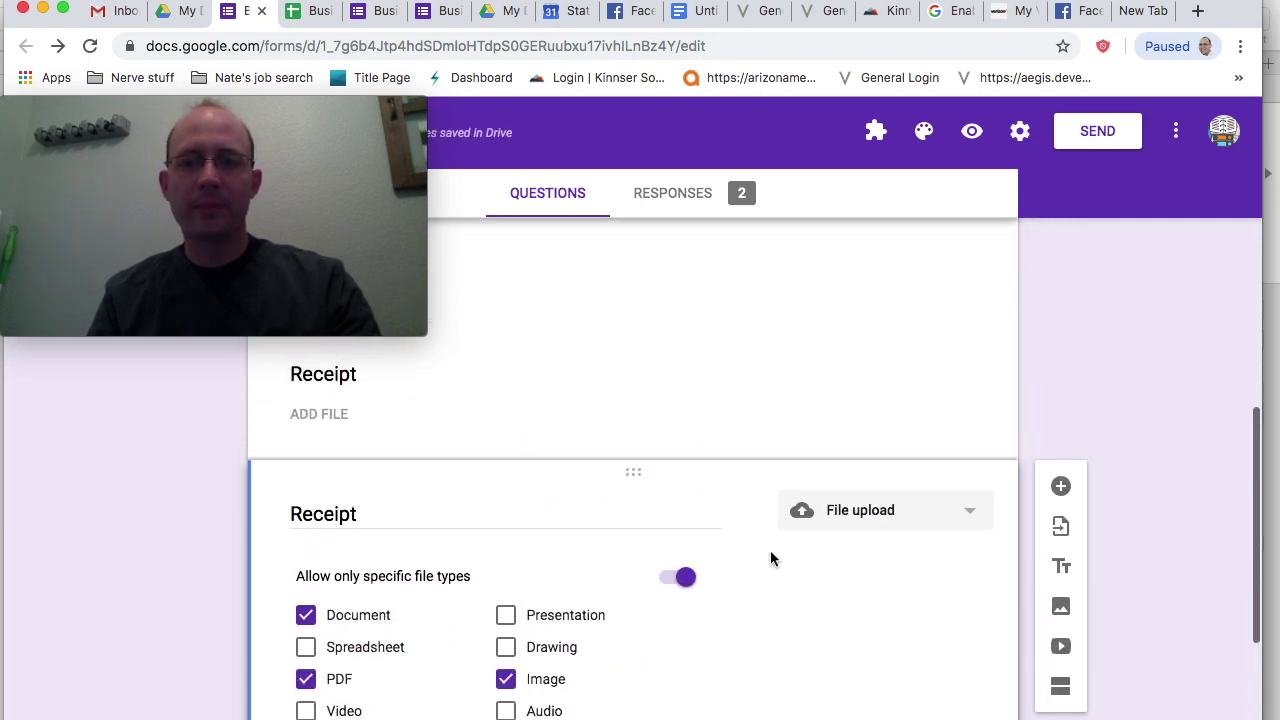
pyautogui.scroll(-4, 770, 559)
# Step: Delete the first duplicate Receipt question
pyautogui.scroll(3, 770, 559)
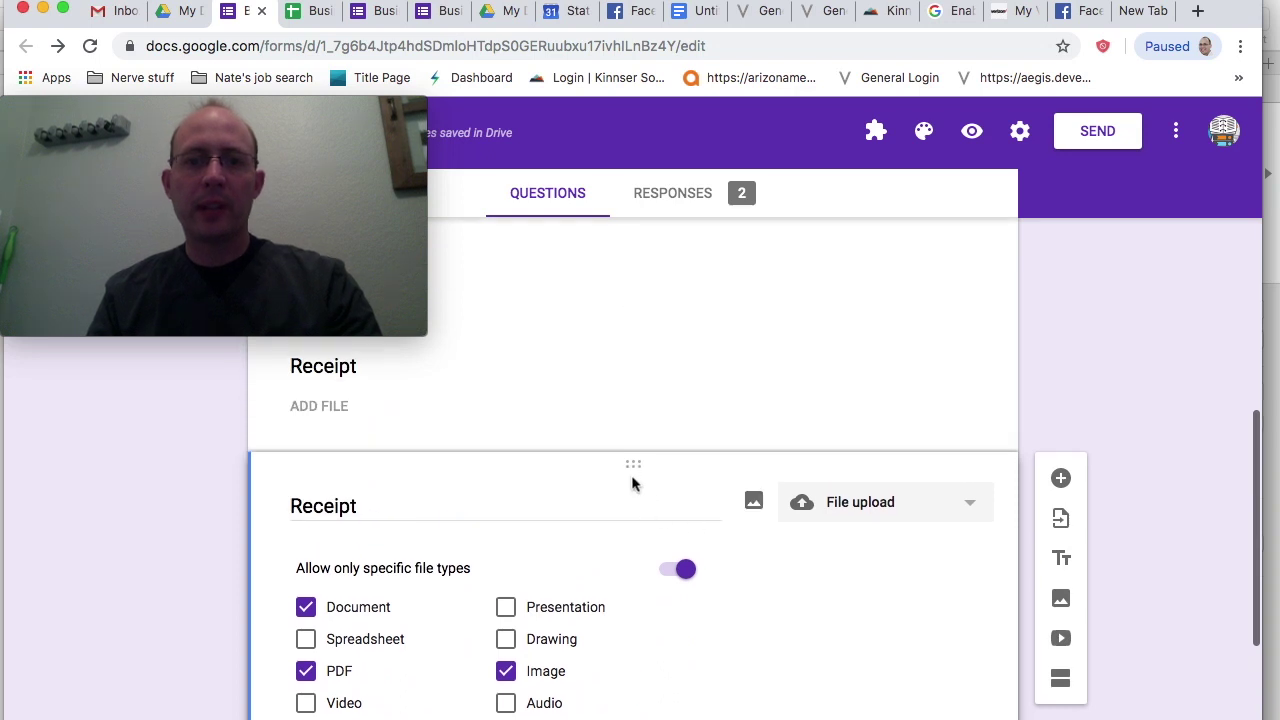
pyautogui.scroll(6, 632, 484)
pyautogui.scroll(-6, 632, 484)
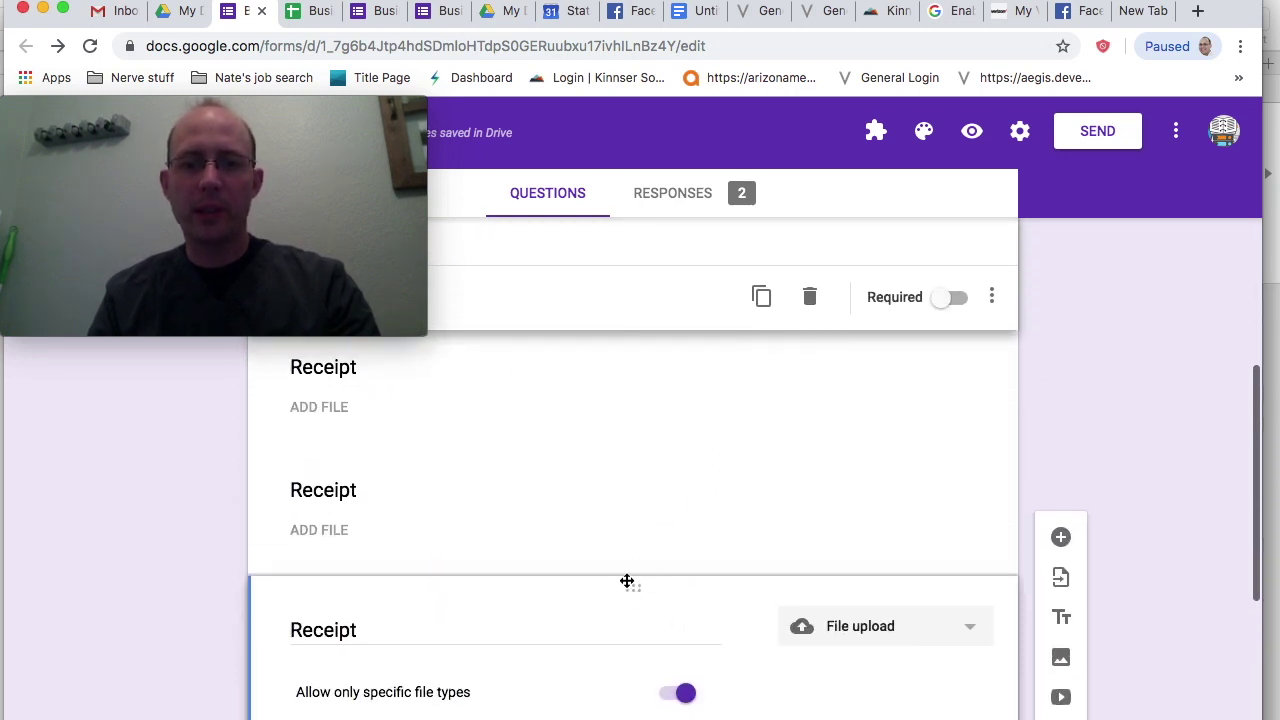
pyautogui.scroll(1, 646, 573)
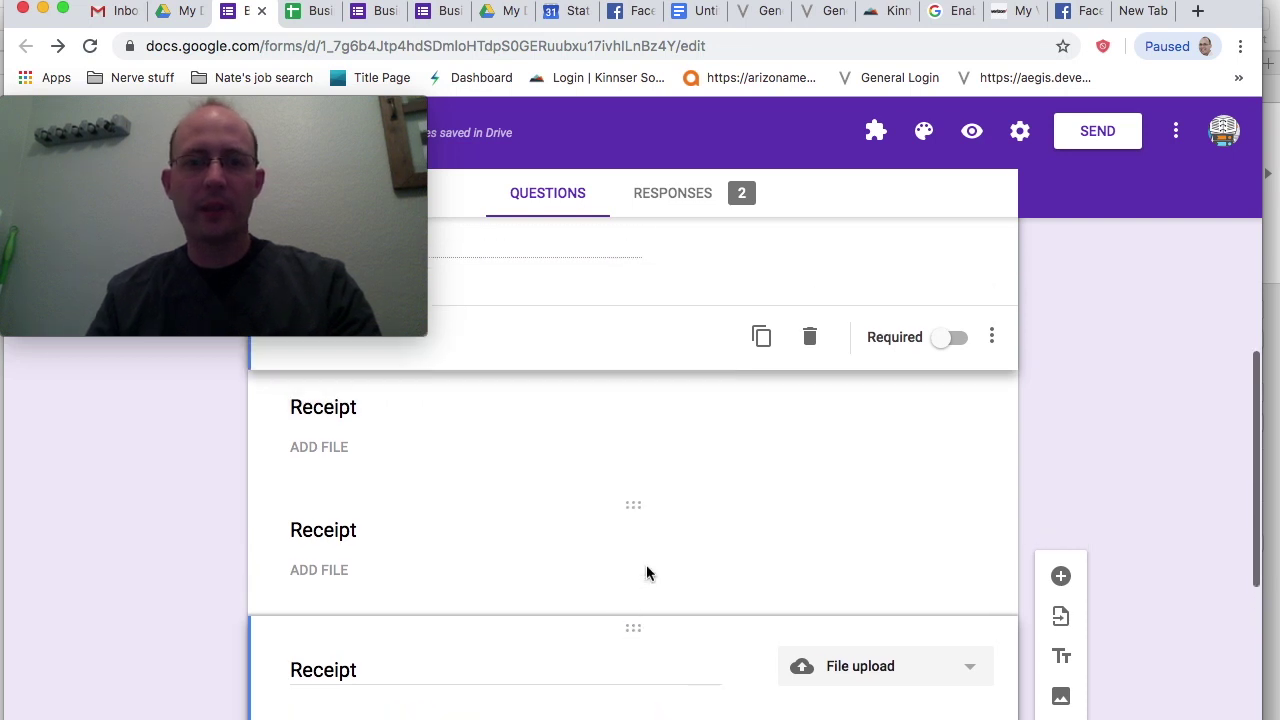
pyautogui.click(646, 573)
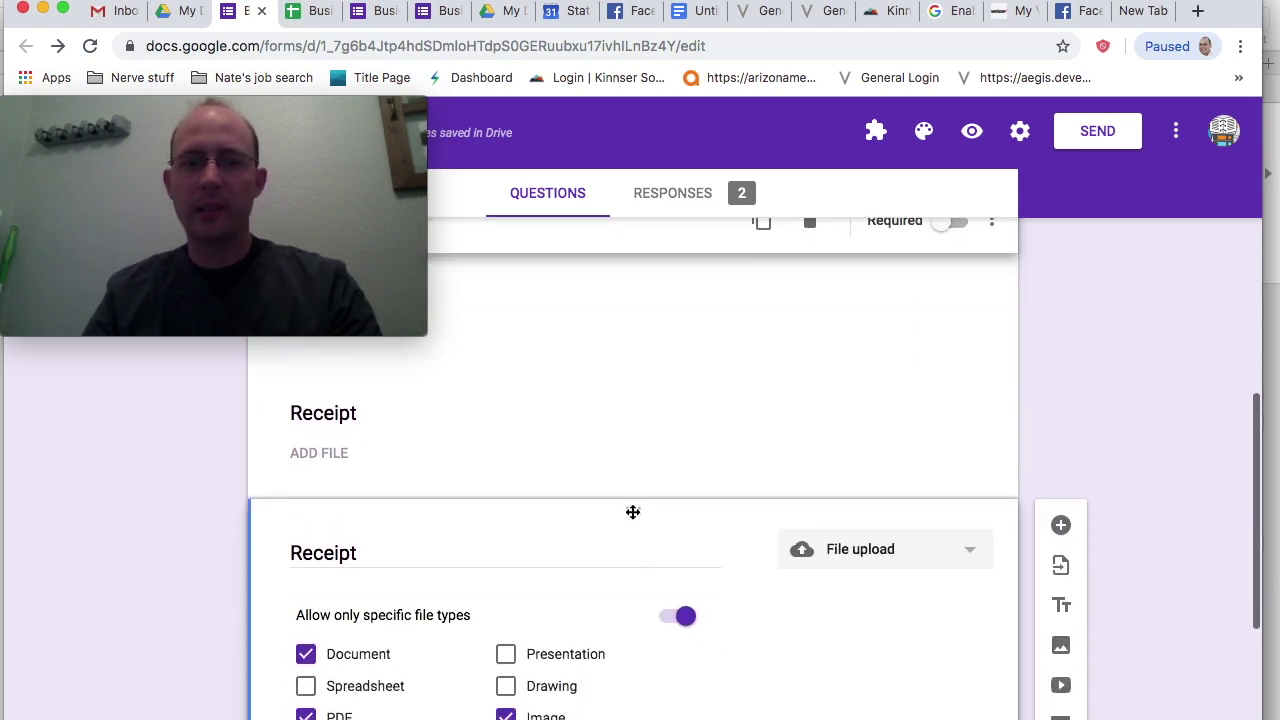
pyautogui.scroll(5, 734, 526)
pyautogui.scroll(-10, 734, 524)
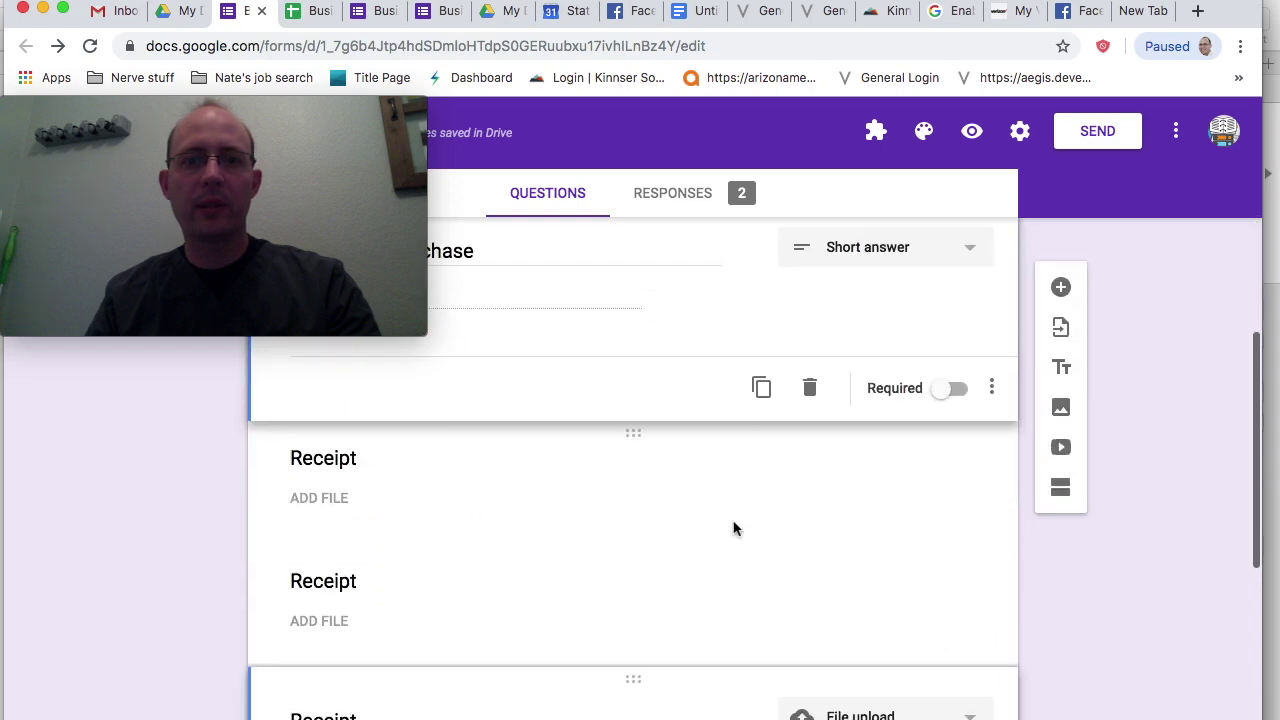
pyautogui.click(807, 668)
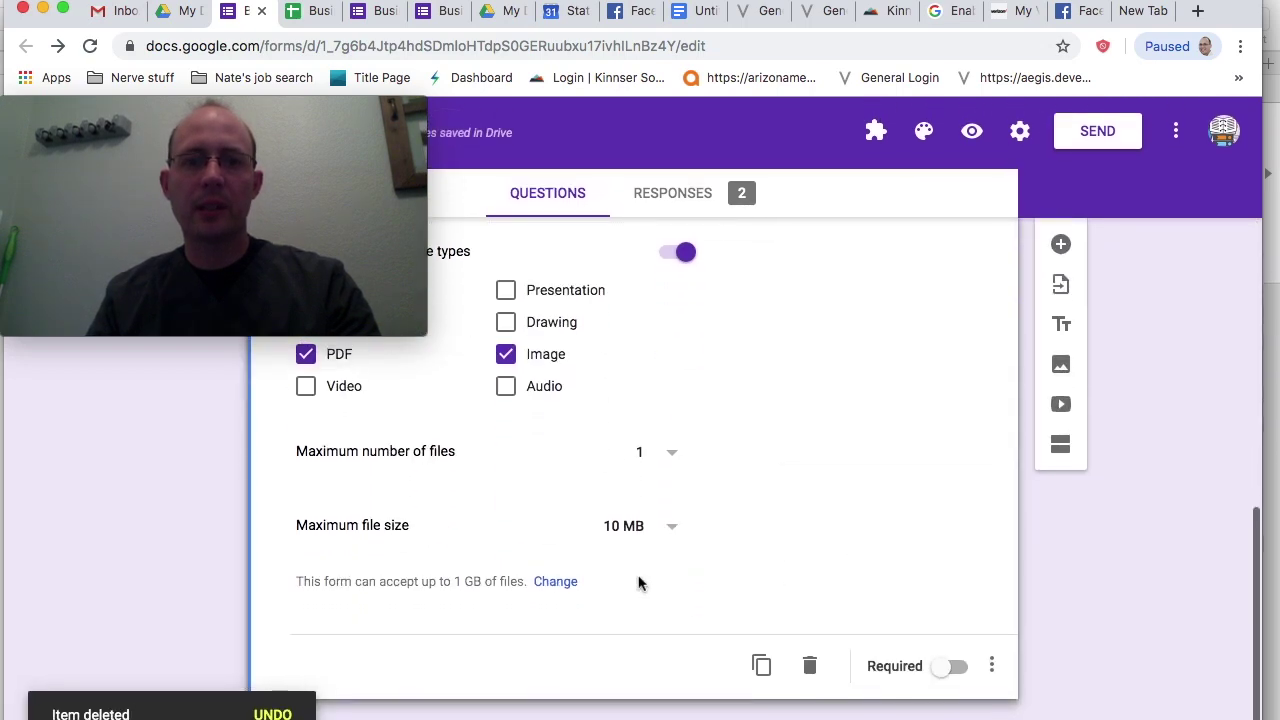
# Step: Delete the other extra Receipt question, keeping the one below Reason for purchase
pyautogui.scroll(8, 638, 582)
pyautogui.click(617, 612)
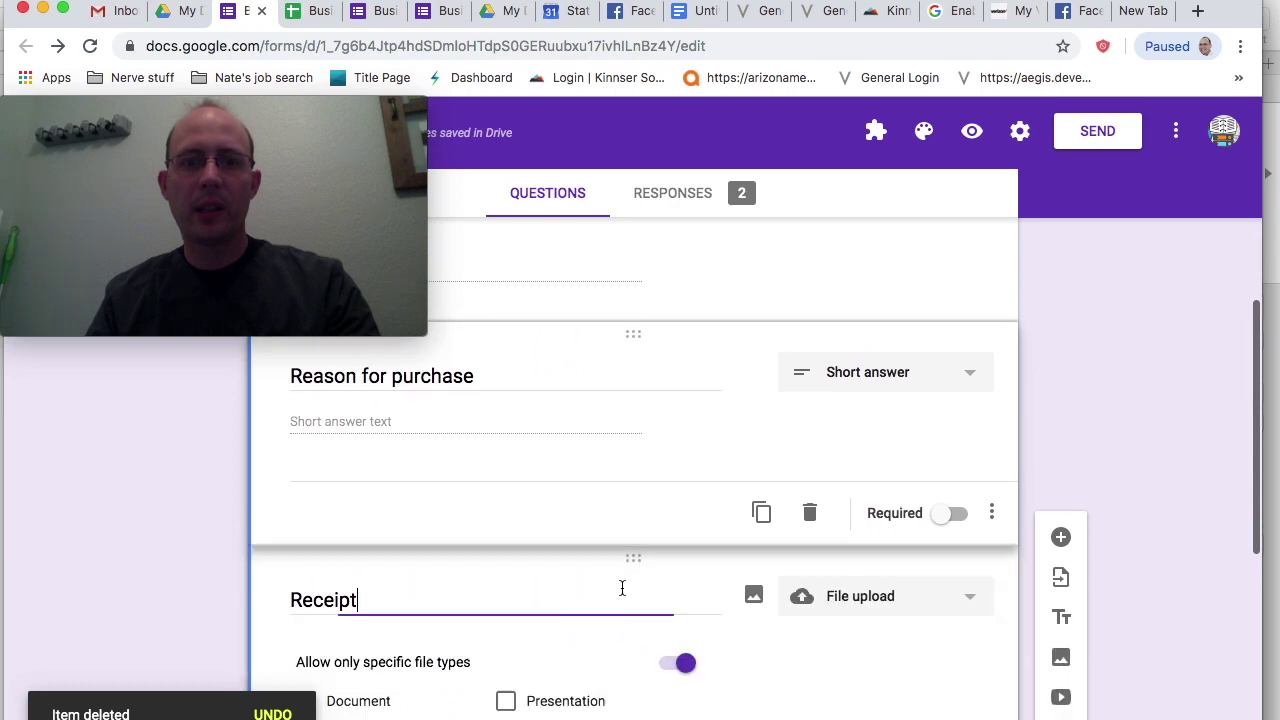
pyautogui.scroll(2, 700, 560)
pyautogui.click(720, 614)
pyautogui.scroll(-5, 720, 611)
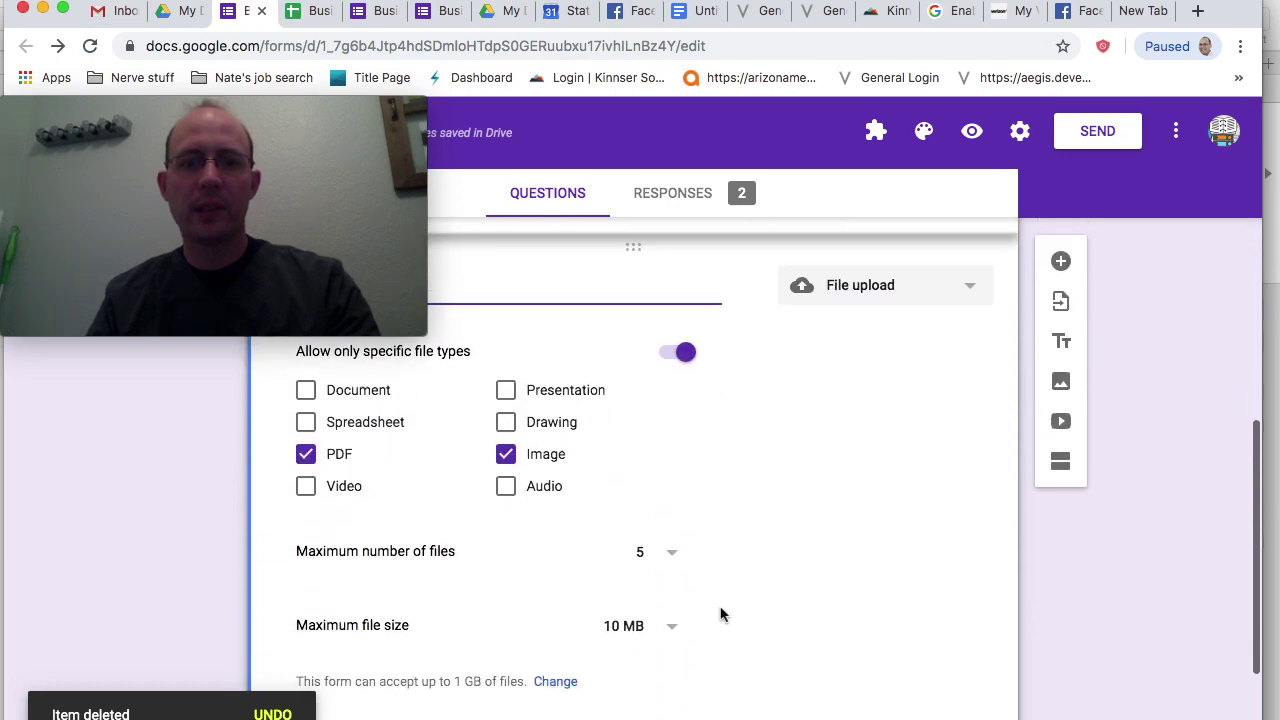
pyautogui.click(814, 542)
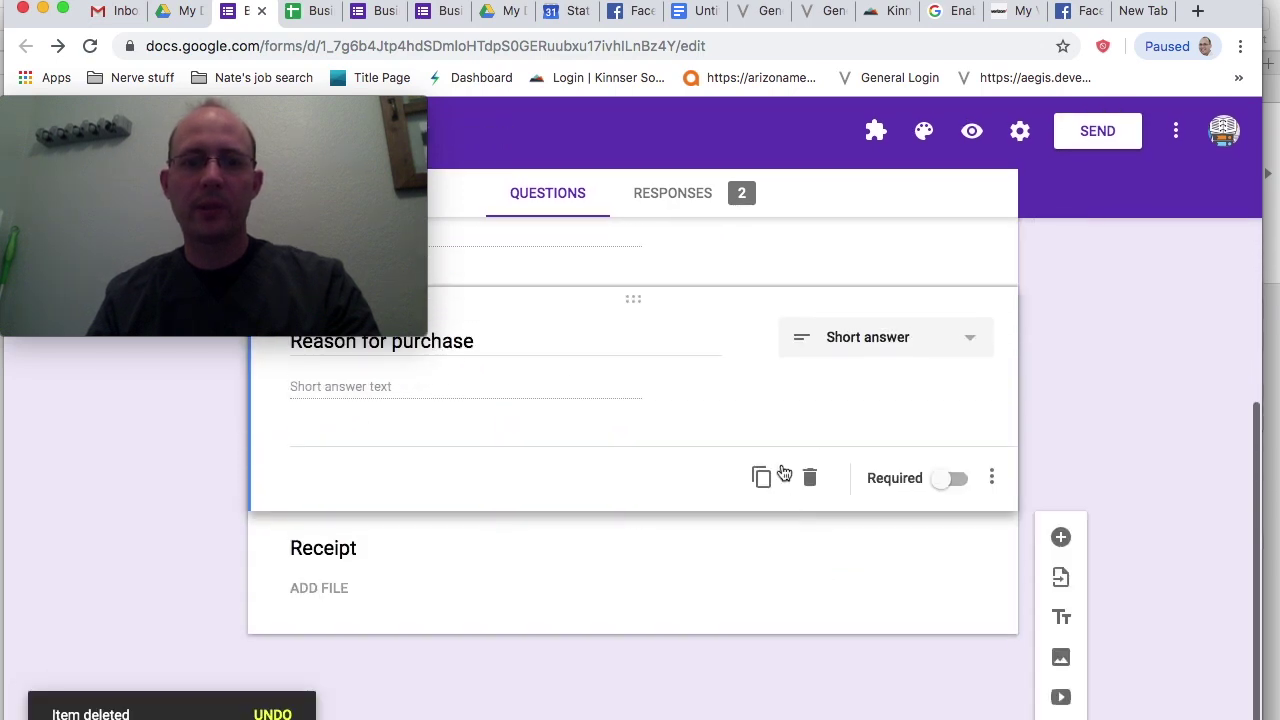
# Step: Check the remaining Receipt question's settings (PDF and Image, up to 5 files of 10 MB)
pyautogui.click(519, 615)
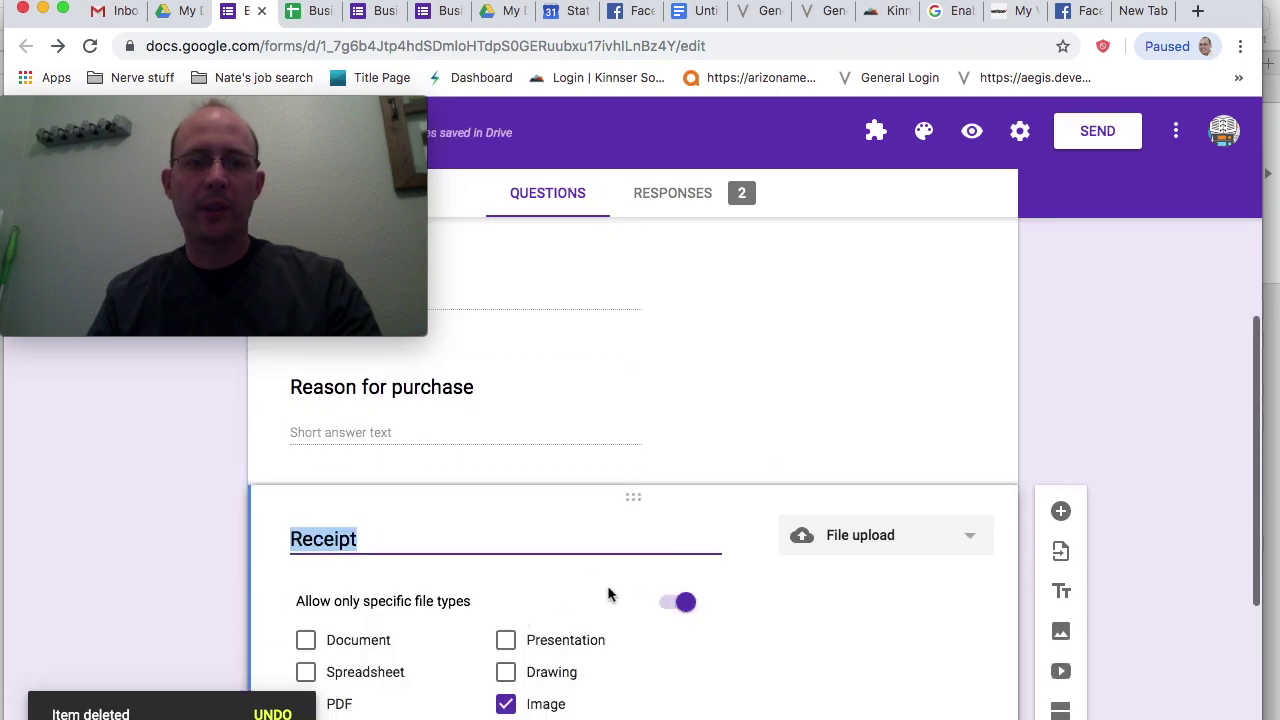
pyautogui.scroll(-3, 608, 591)
pyautogui.scroll(10, 607, 590)
pyautogui.scroll(-1, 607, 590)
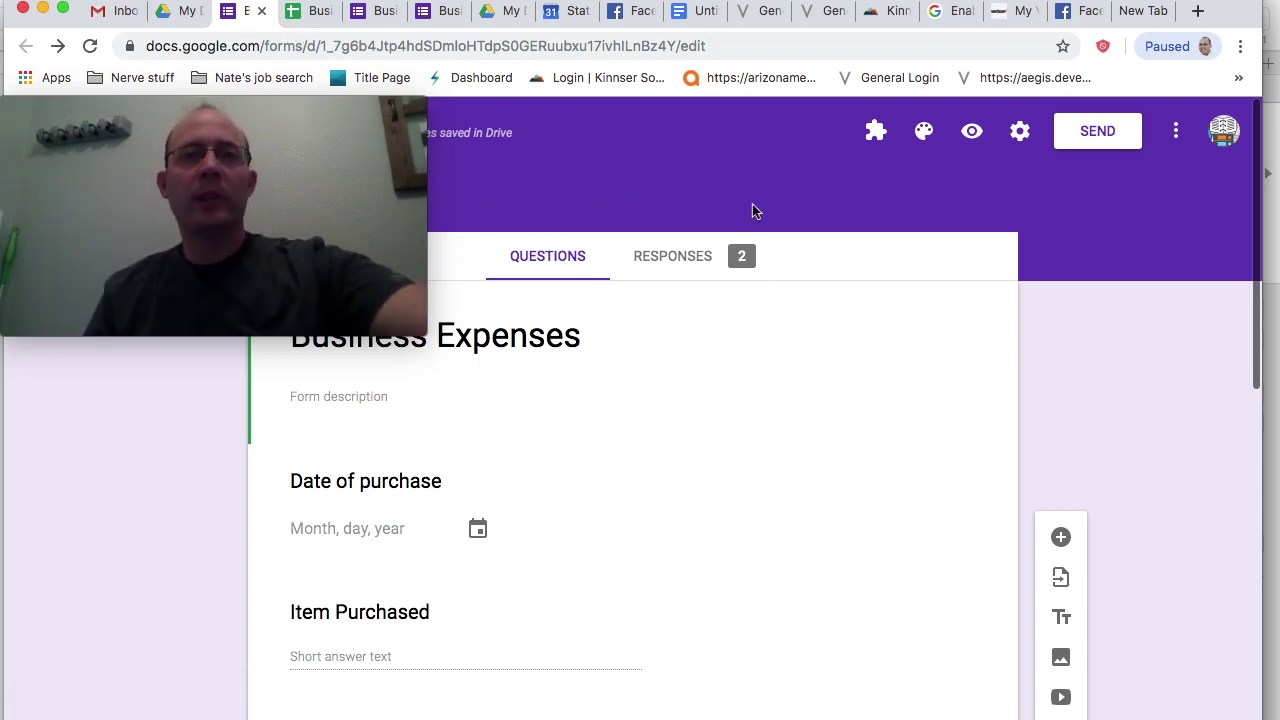
# Step: Preview the Business Expenses form and scroll through the respondent view down to Receipt
pyautogui.click(974, 137)
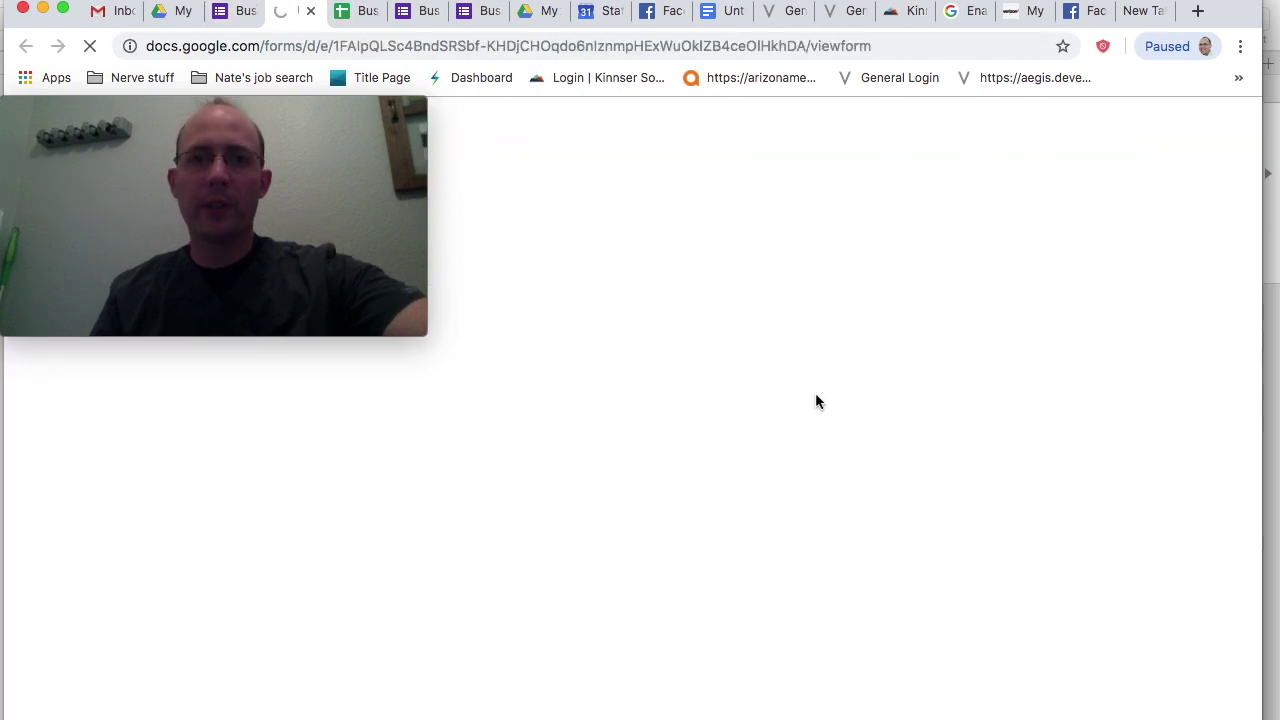
pyautogui.scroll(-5, 815, 410)
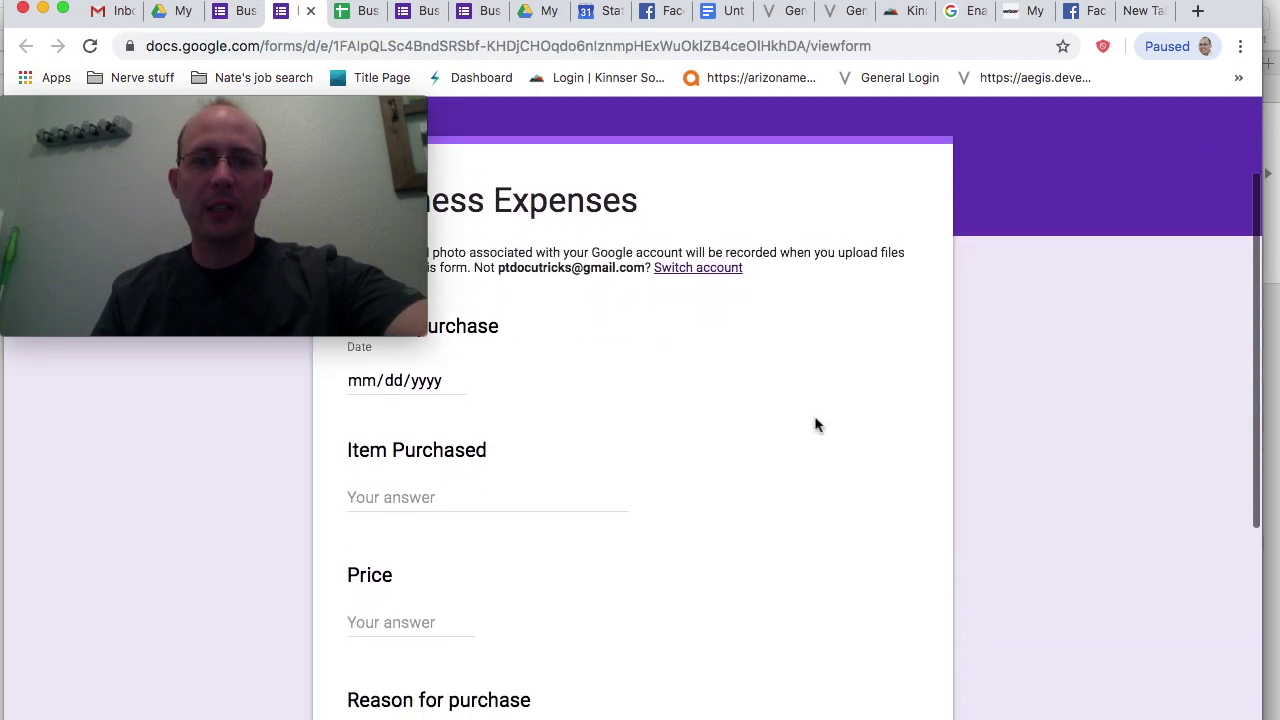
pyautogui.scroll(4, 777, 446)
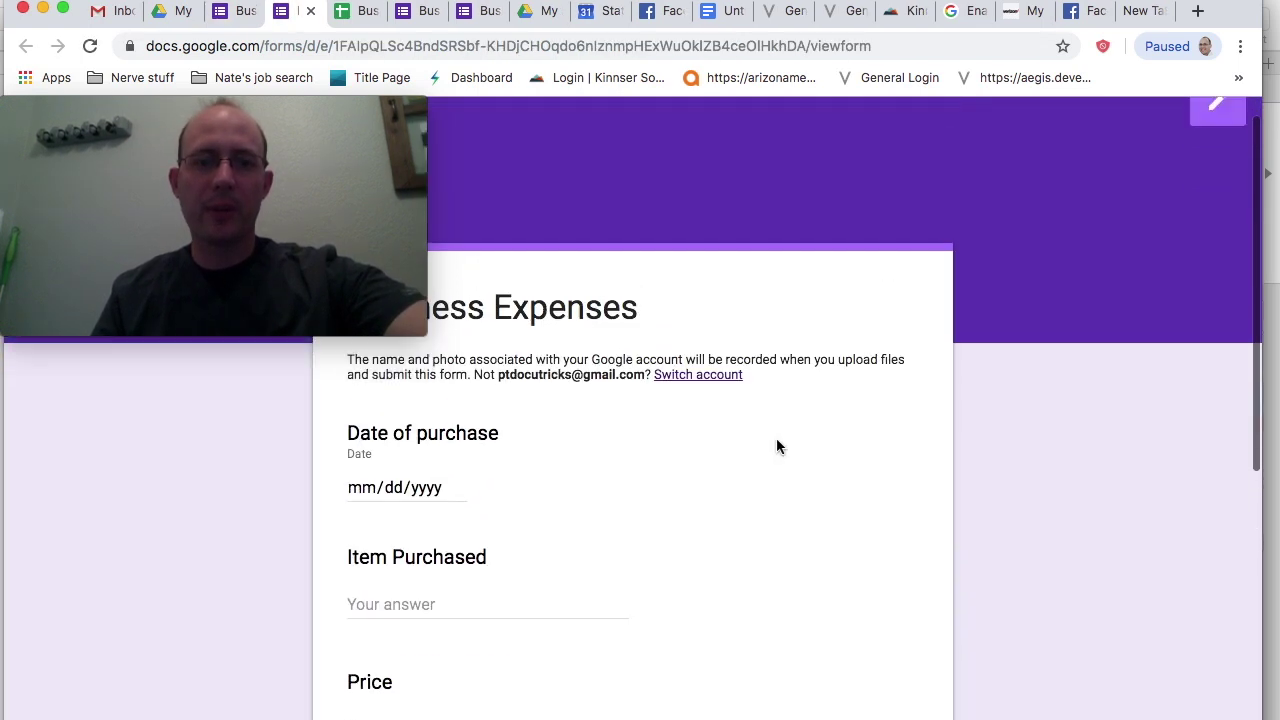
pyautogui.scroll(-10, 777, 446)
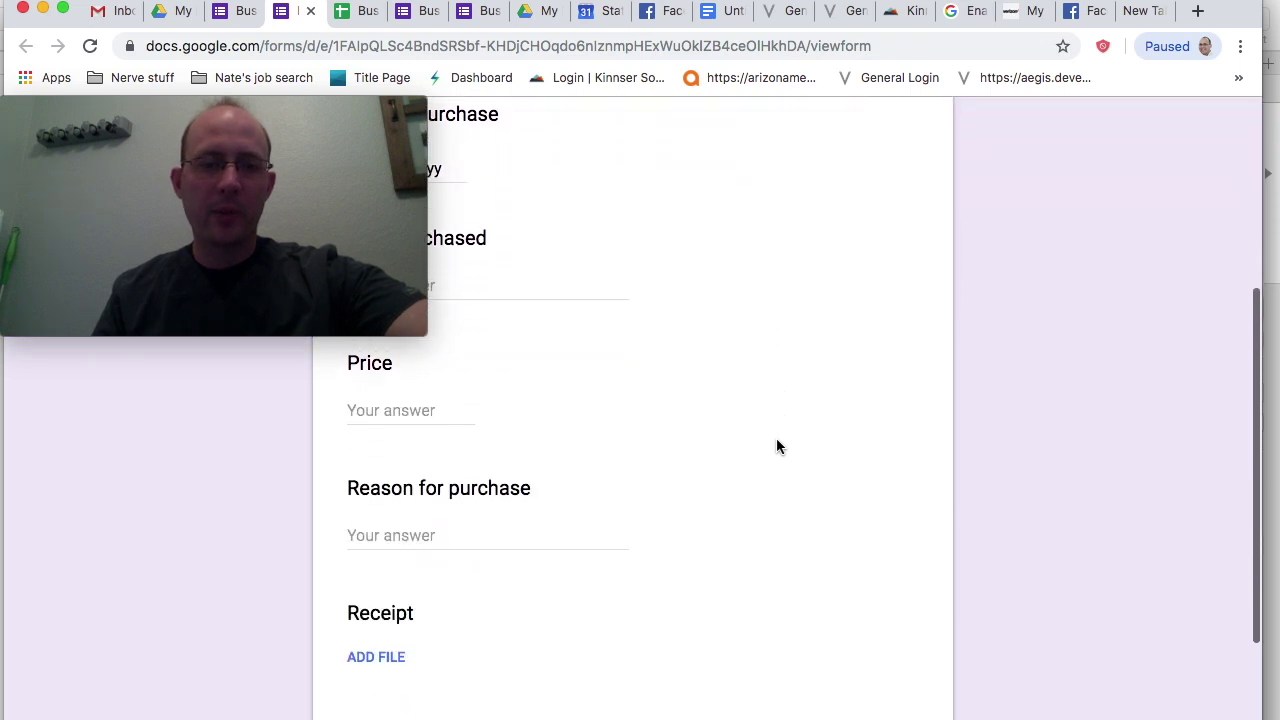
pyautogui.scroll(10, 777, 446)
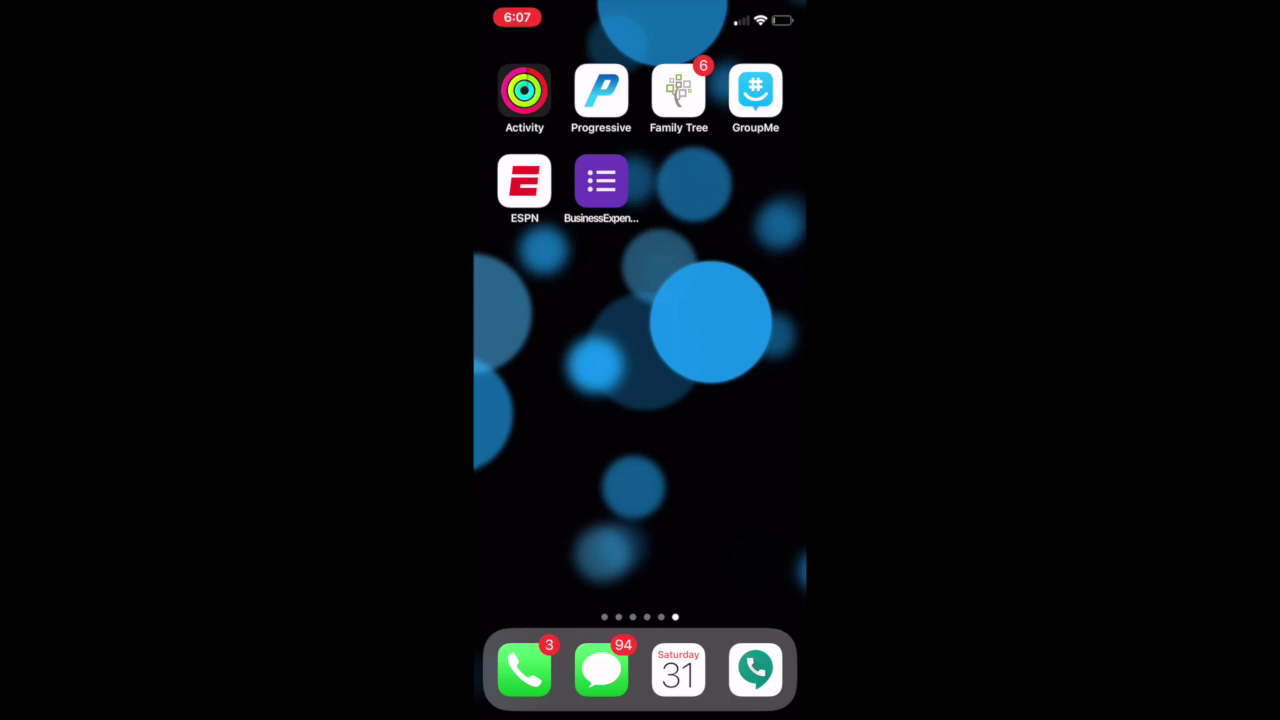
# Step: Switch back to the Business Expenses form in Safari and scroll through its questions
pyautogui.moveTo(640, 715); pyautogui.dragTo(640, 450)
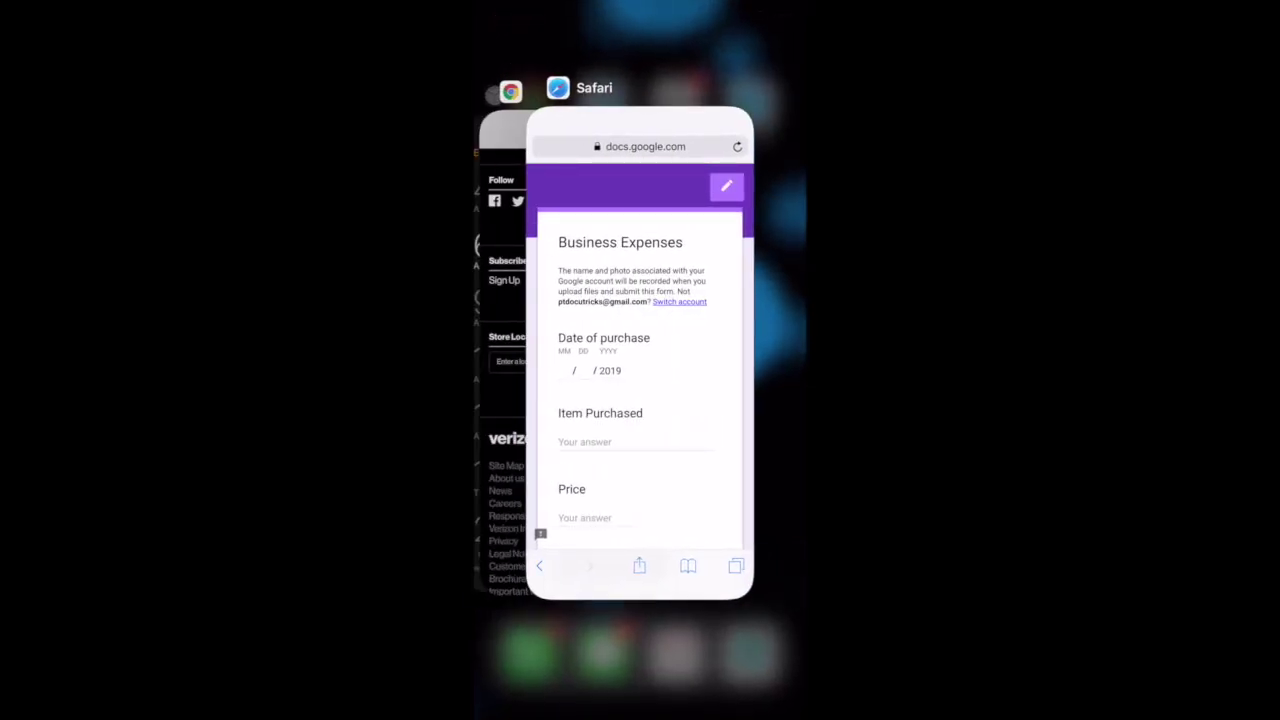
pyautogui.click(640, 350)
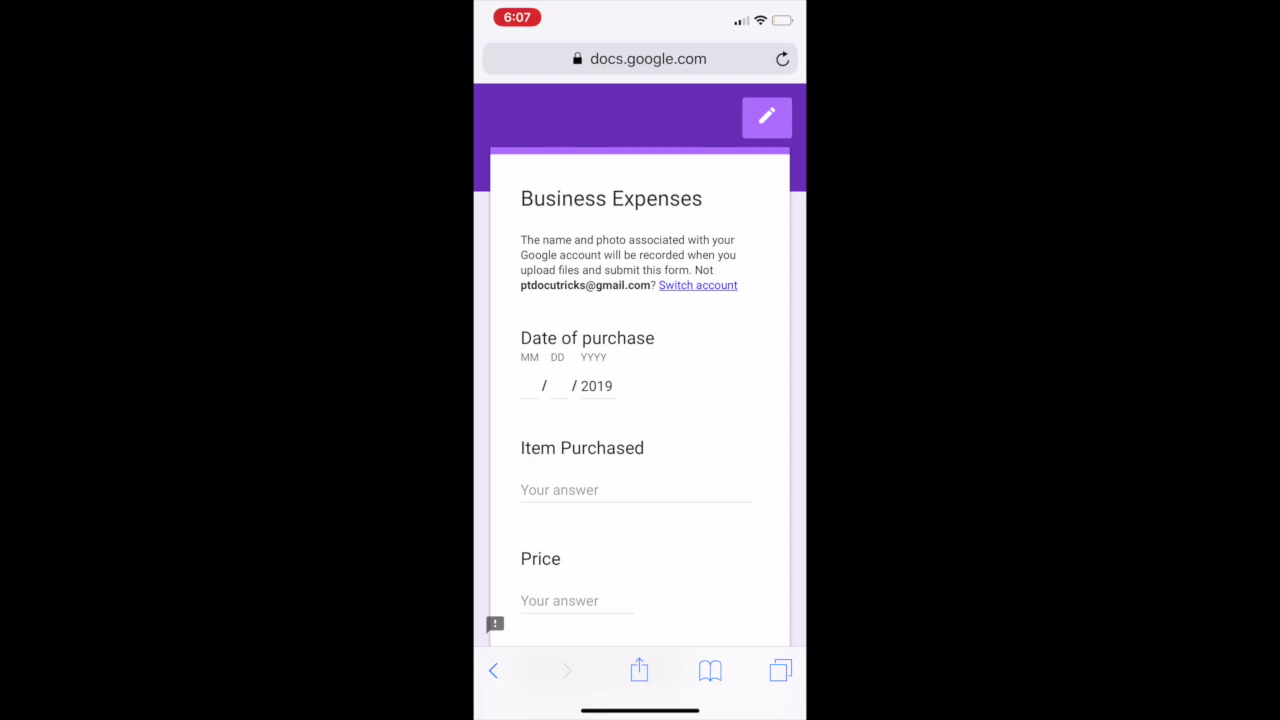
pyautogui.scroll(-5, 640, 400)
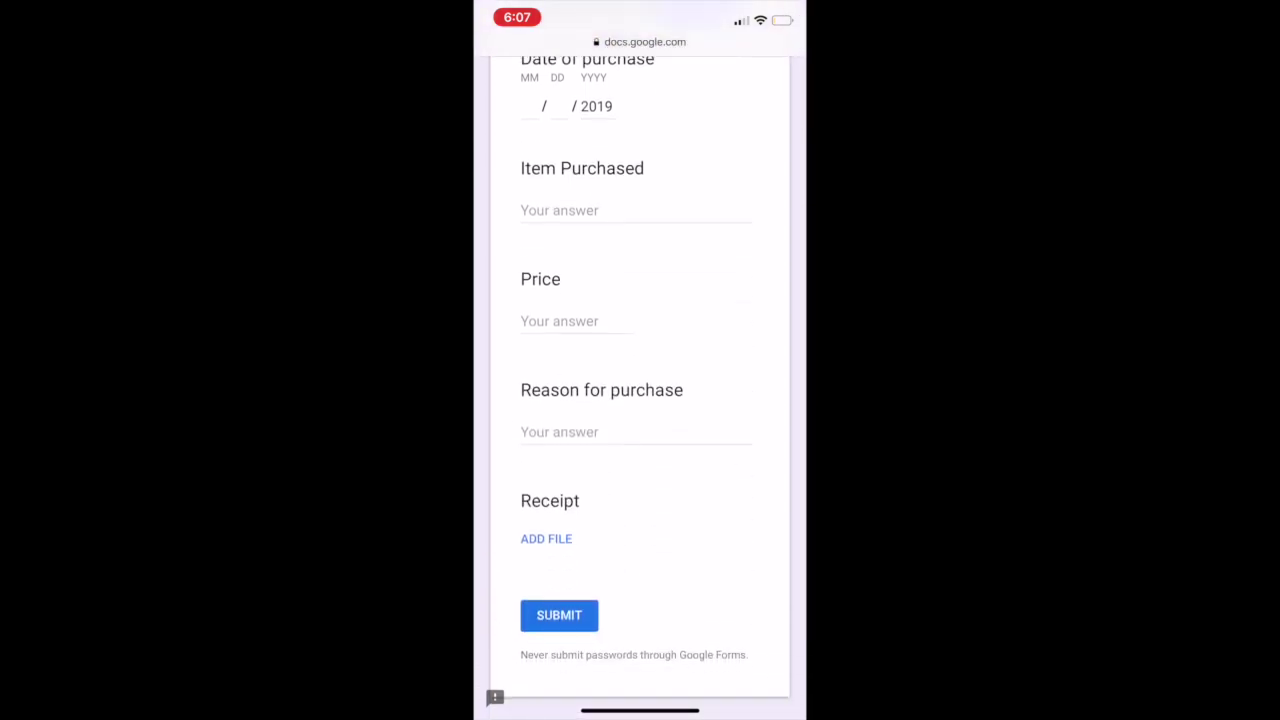
pyautogui.scroll(5, 640, 400)
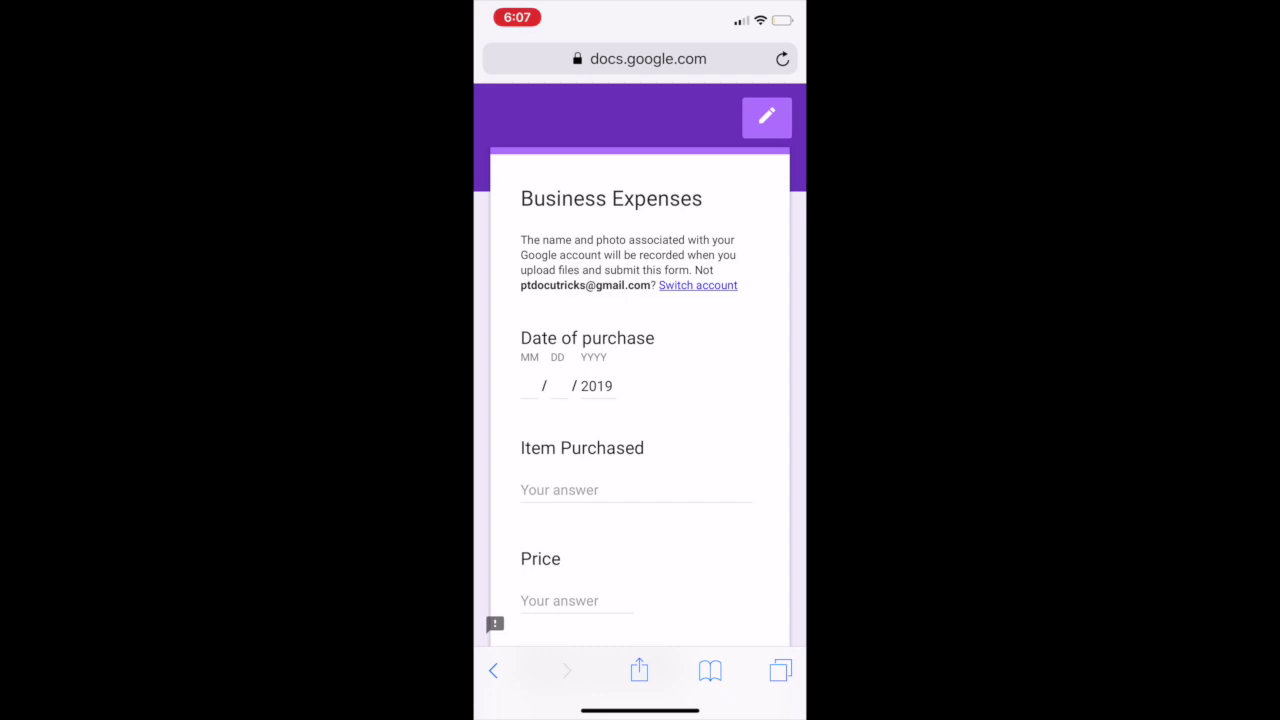
pyautogui.click(639, 670)
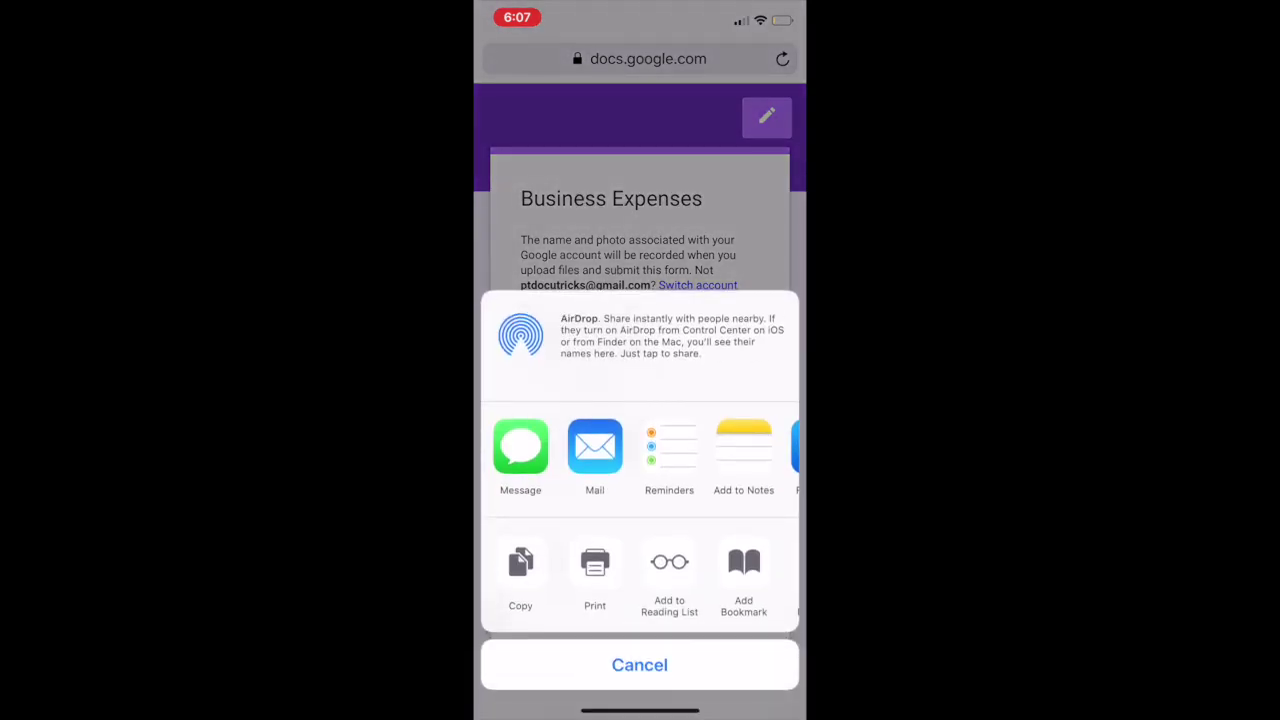
pyautogui.moveTo(744, 562); pyautogui.dragTo(483, 562)
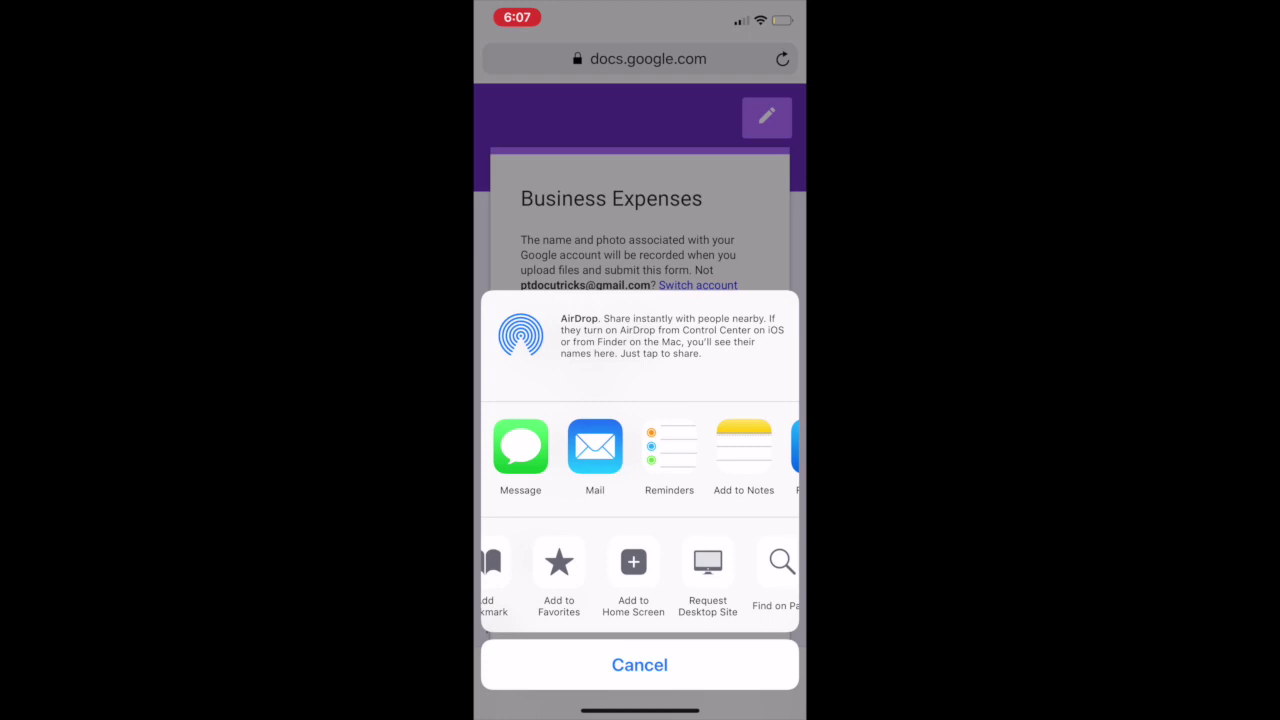
pyautogui.click(708, 575)
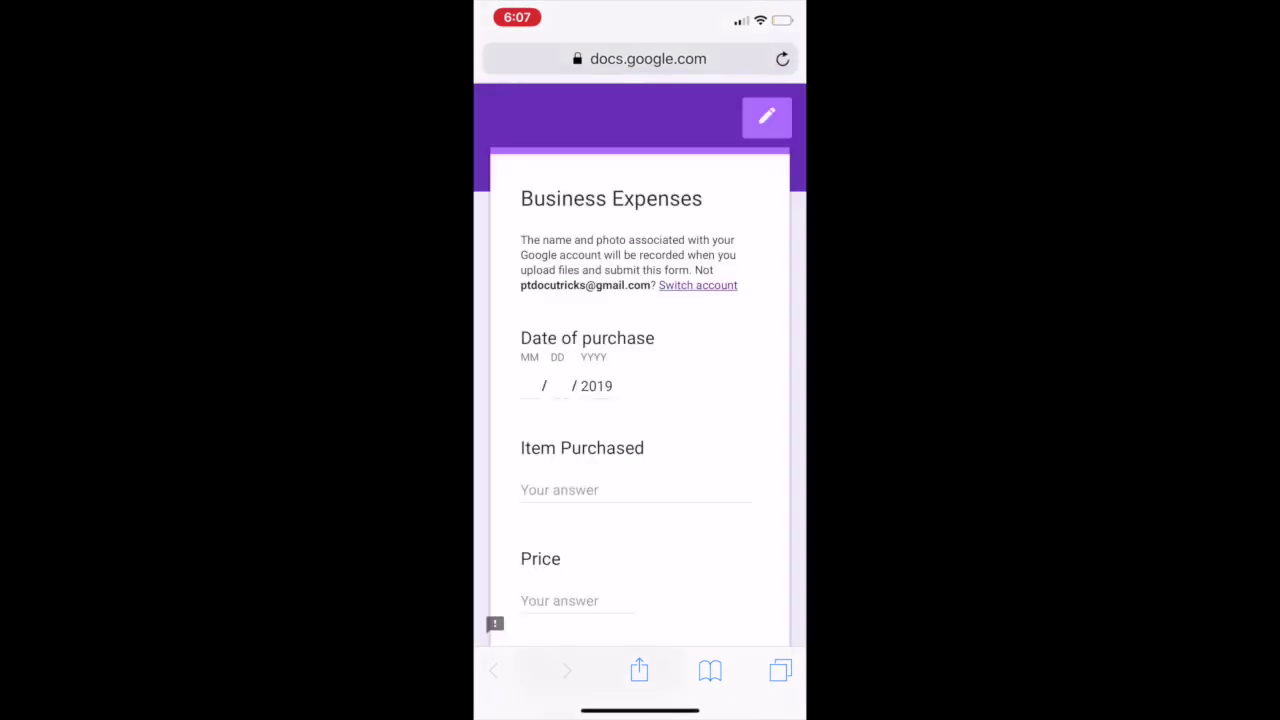
# Step: Enter purchase date 08/16 and 'Gas' as the item purchased
pyautogui.click(530, 386)
pyautogui.click(514, 630)
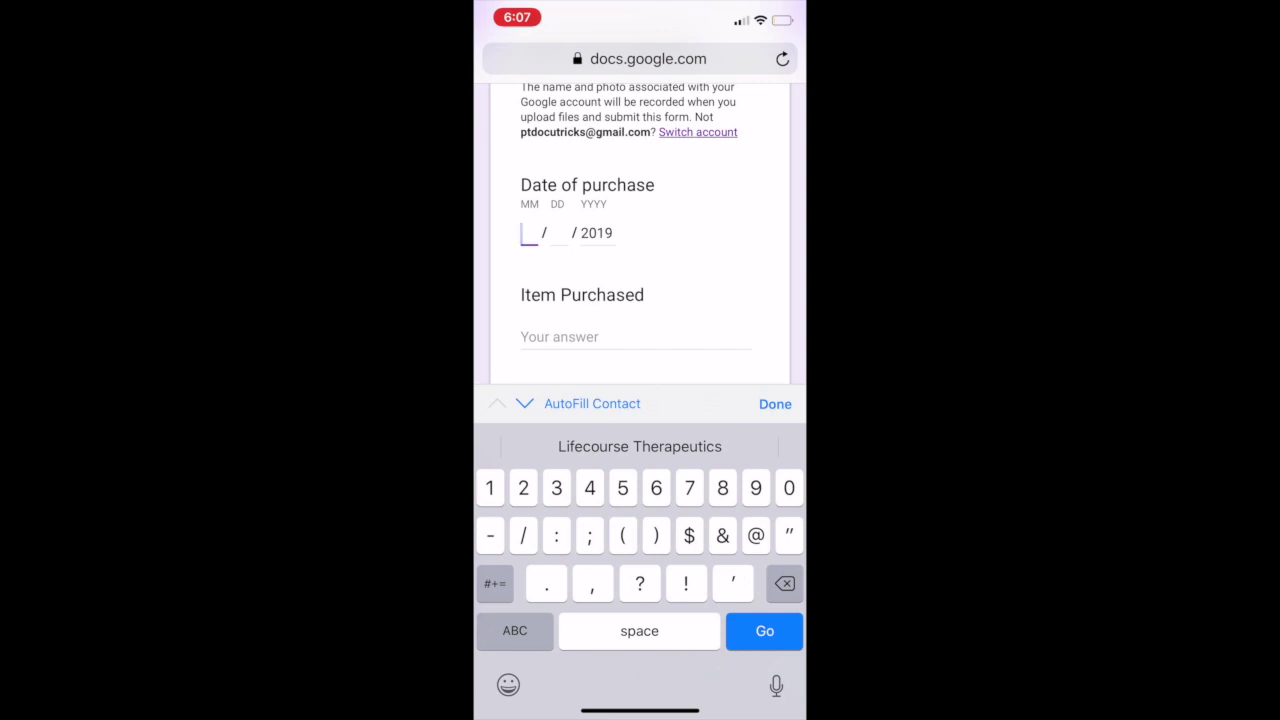
pyautogui.write('08')
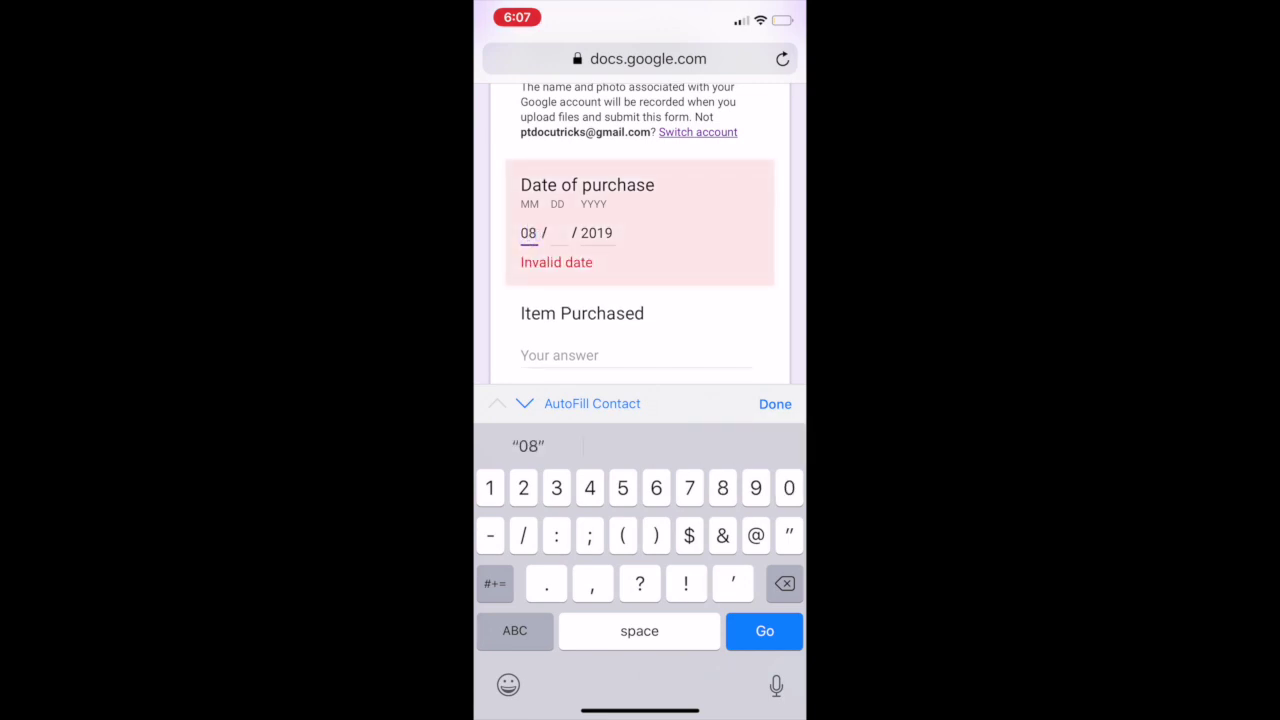
pyautogui.click(558, 232)
pyautogui.click(514, 630)
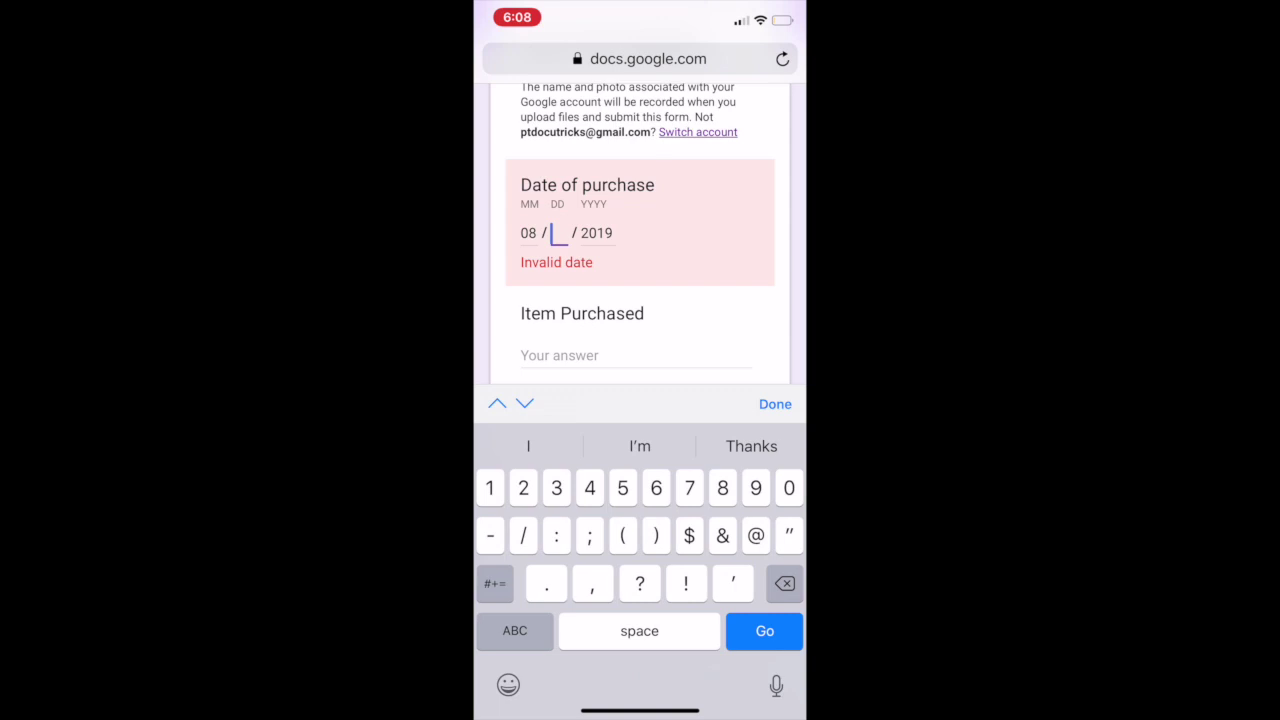
pyautogui.write('16')
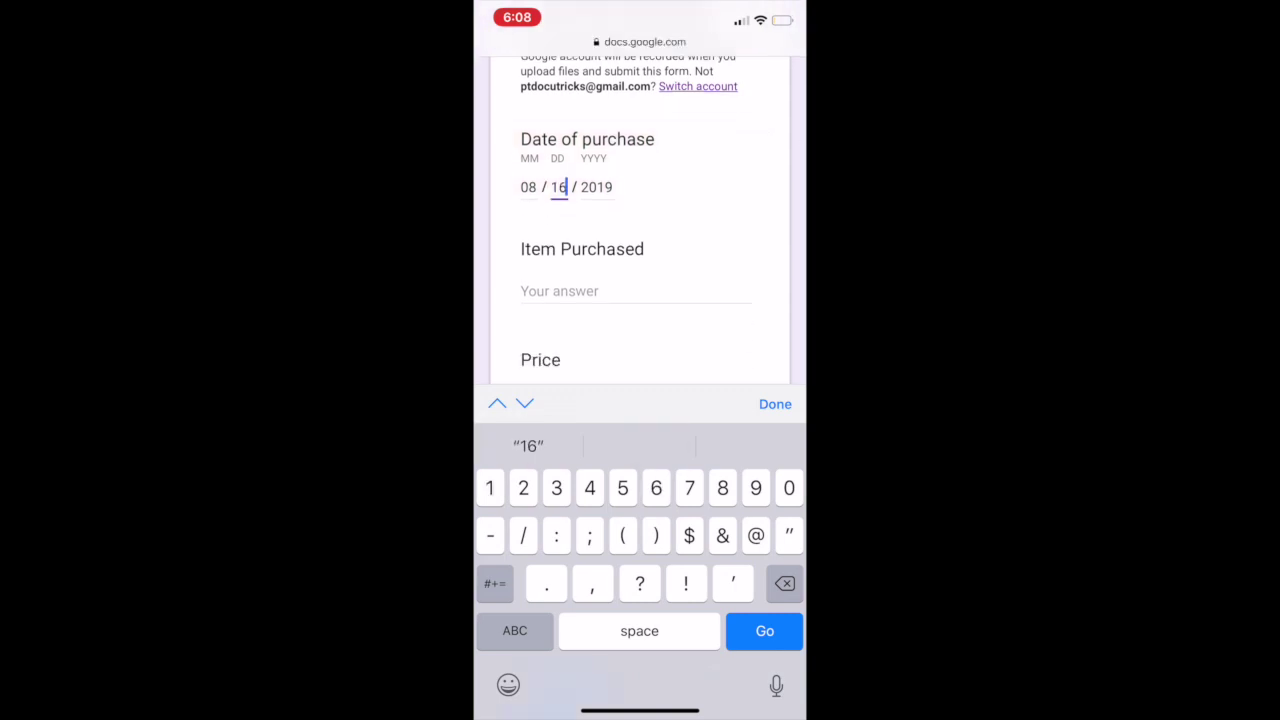
pyautogui.click(560, 288)
pyautogui.write('Gas')
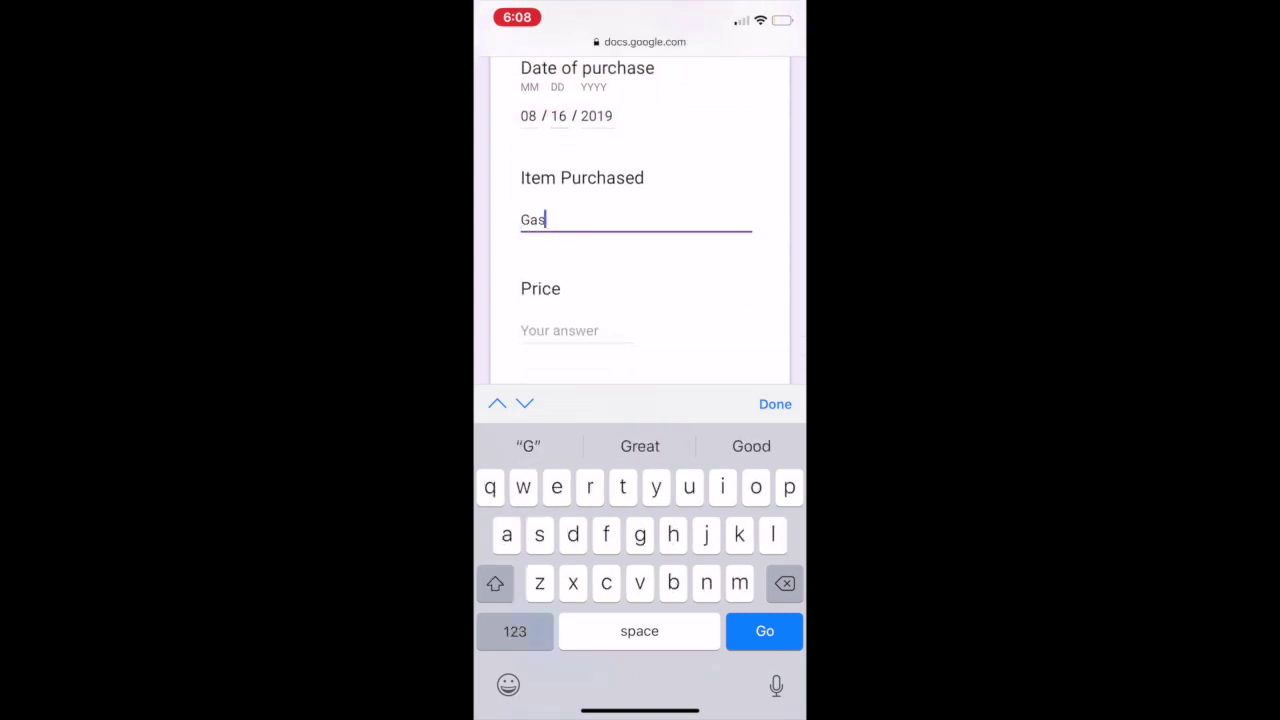
pyautogui.click(775, 404)
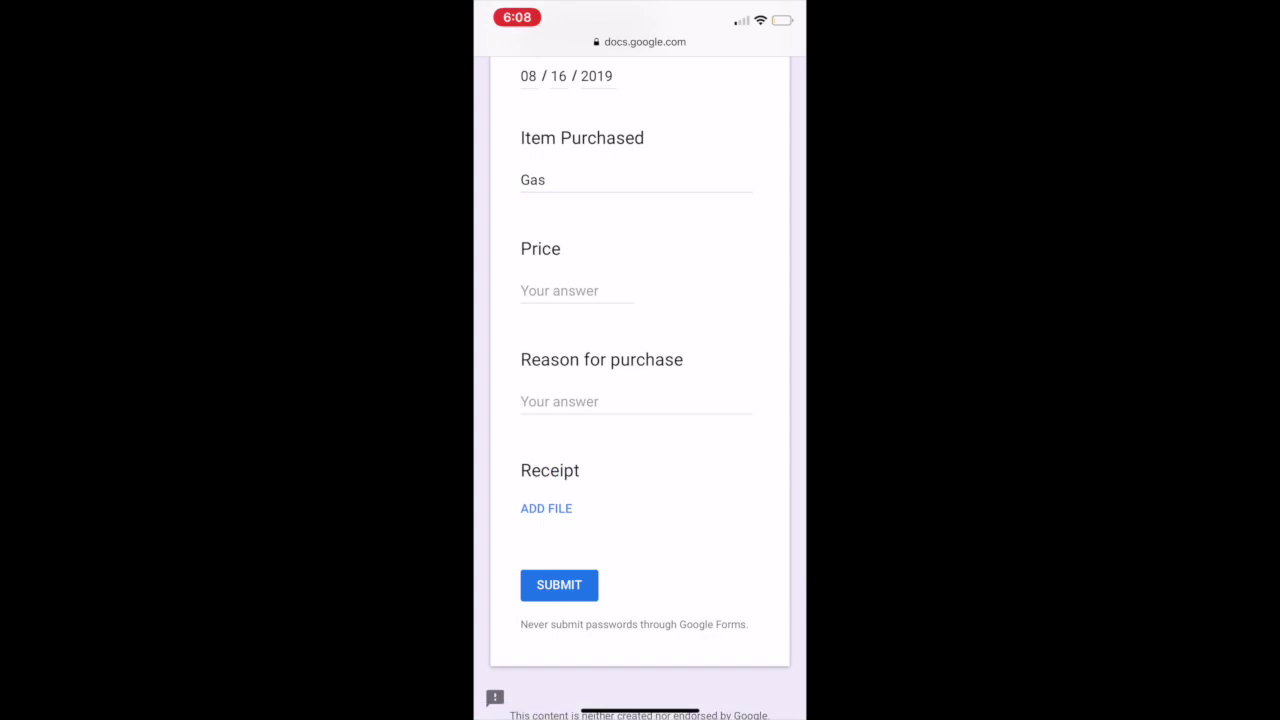
# Step: Enter price 26.00 and reason 'Meeting out of town'
pyautogui.click(565, 290)
pyautogui.click(514, 630)
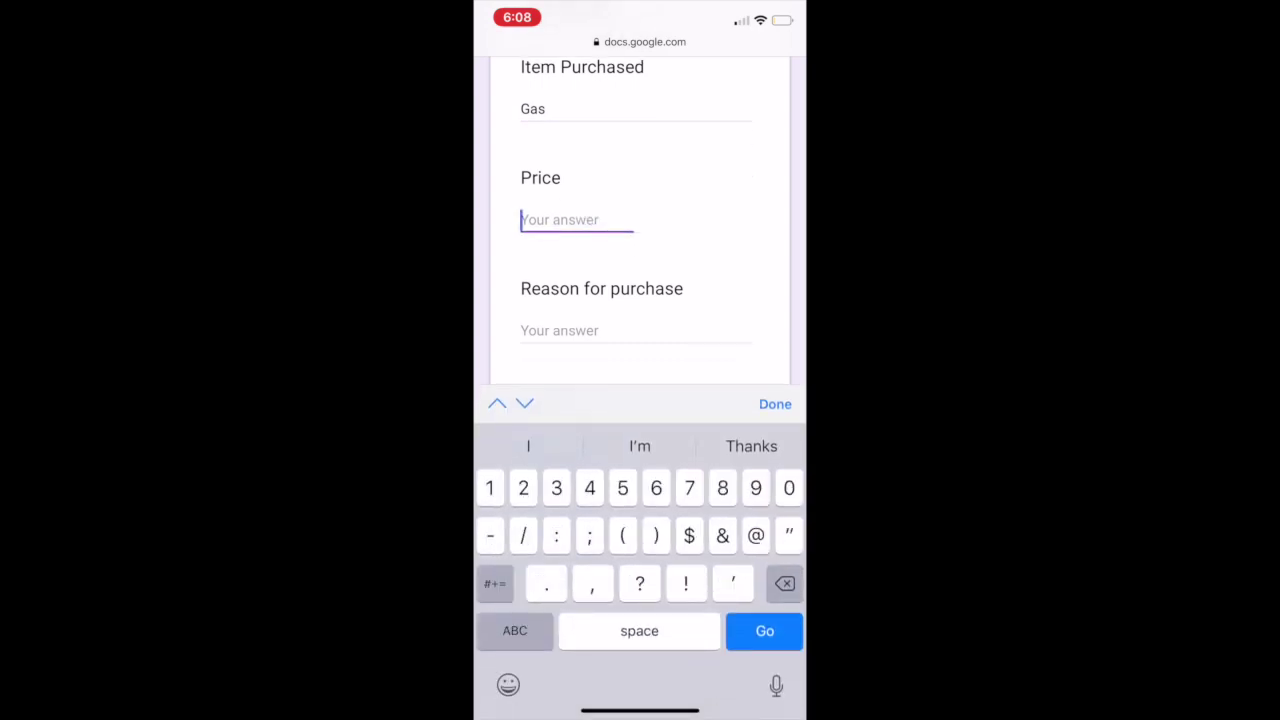
pyautogui.write('26.00')
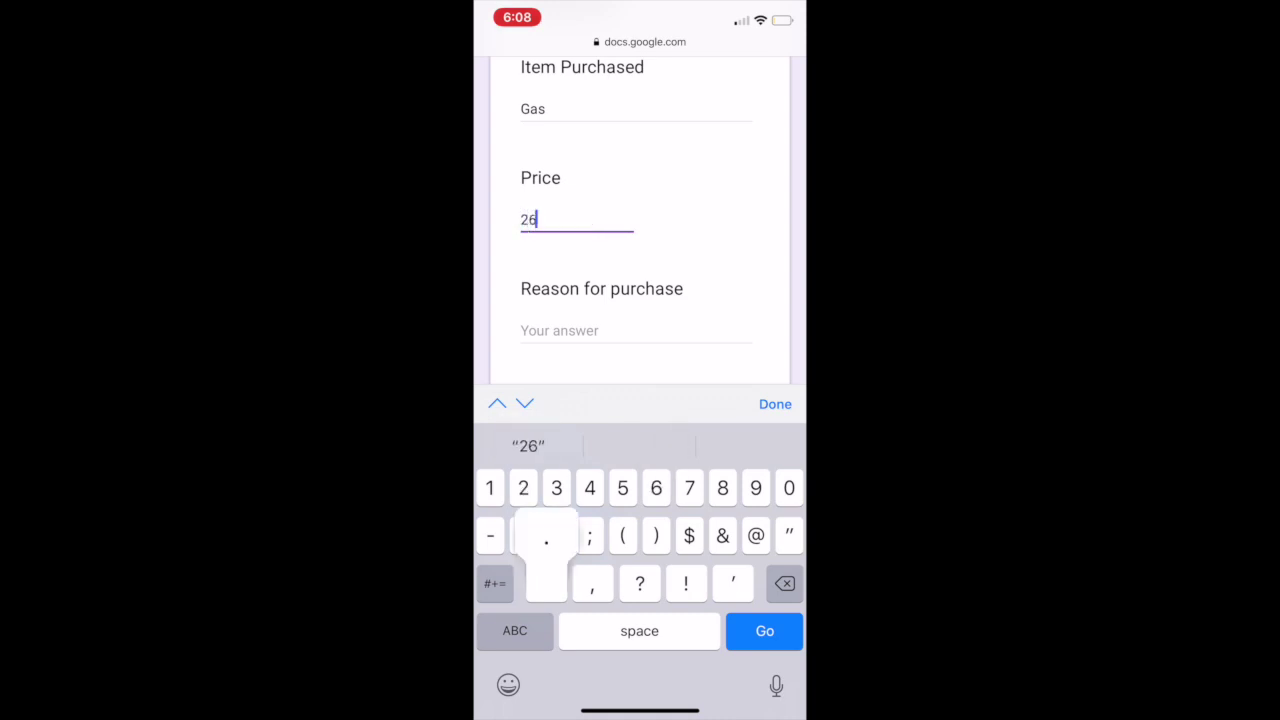
pyautogui.click(560, 285)
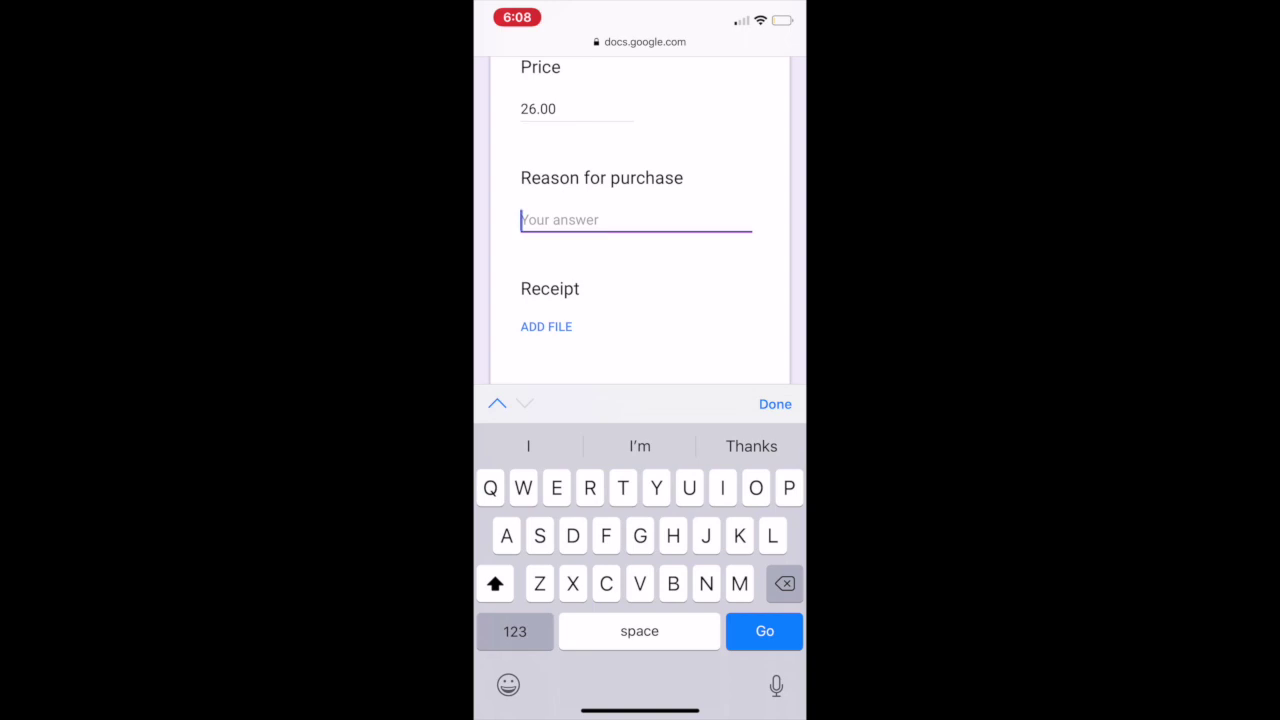
pyautogui.write('Meet')
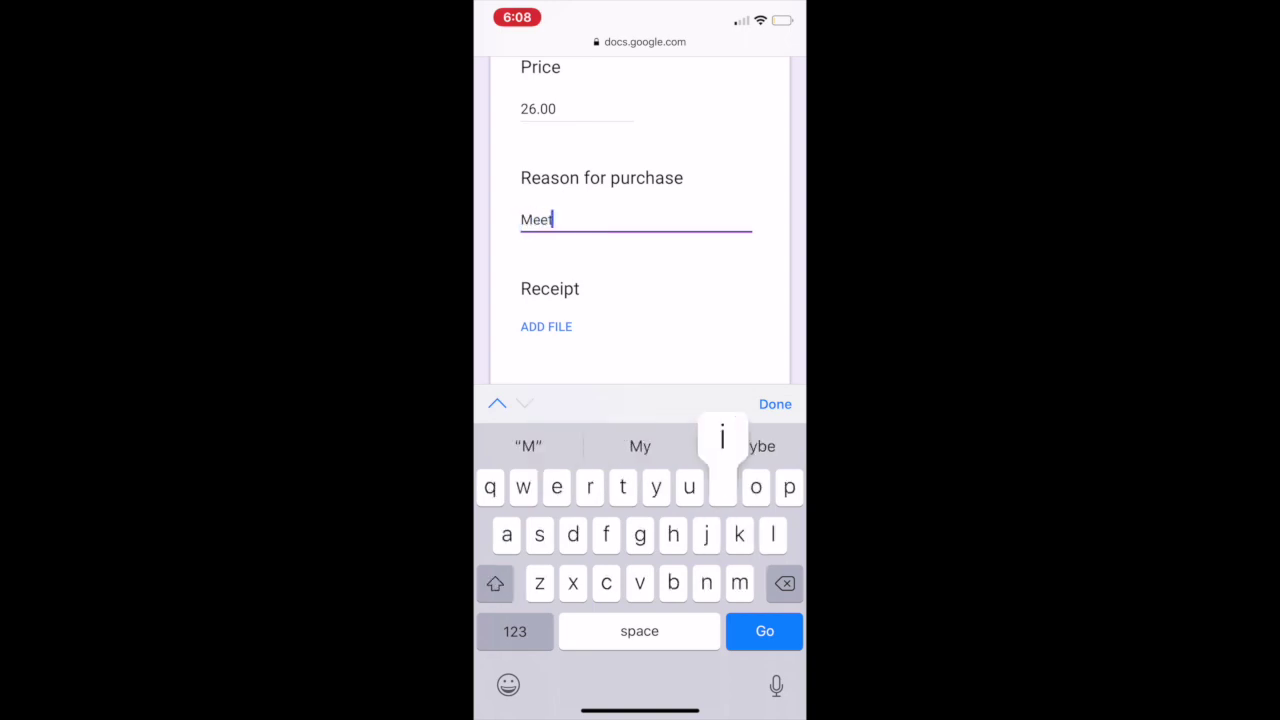
pyautogui.write('ing out of toen')
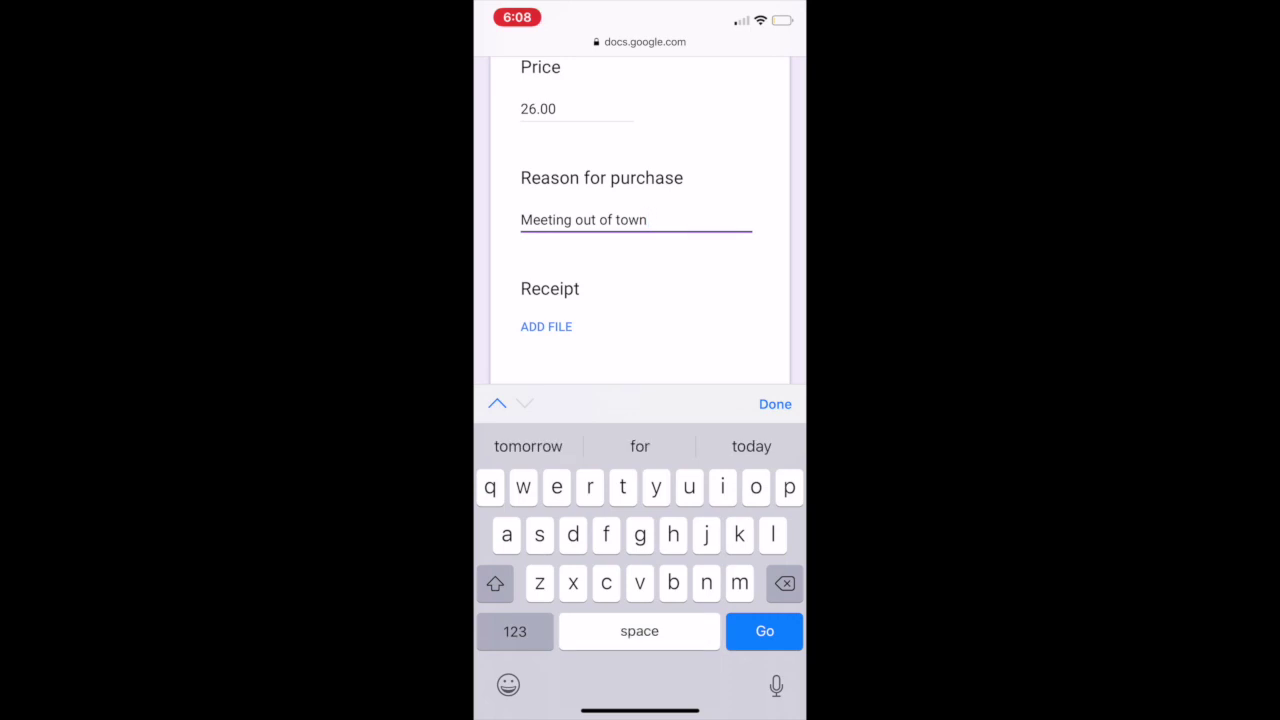
pyautogui.click(775, 404)
# Step: Take a receipt photo, upload it as image.jpg to Receipt, and submit the Gas expense
pyautogui.click(546, 424)
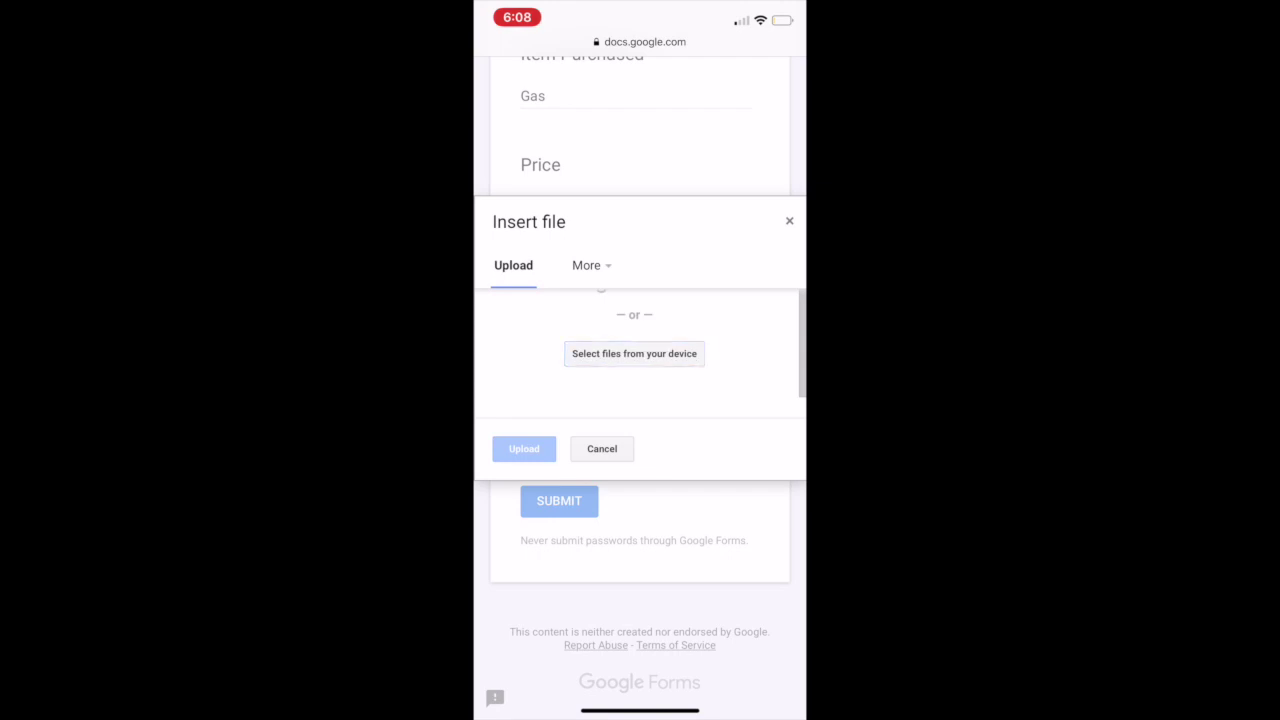
pyautogui.click(634, 353)
pyautogui.click(531, 534)
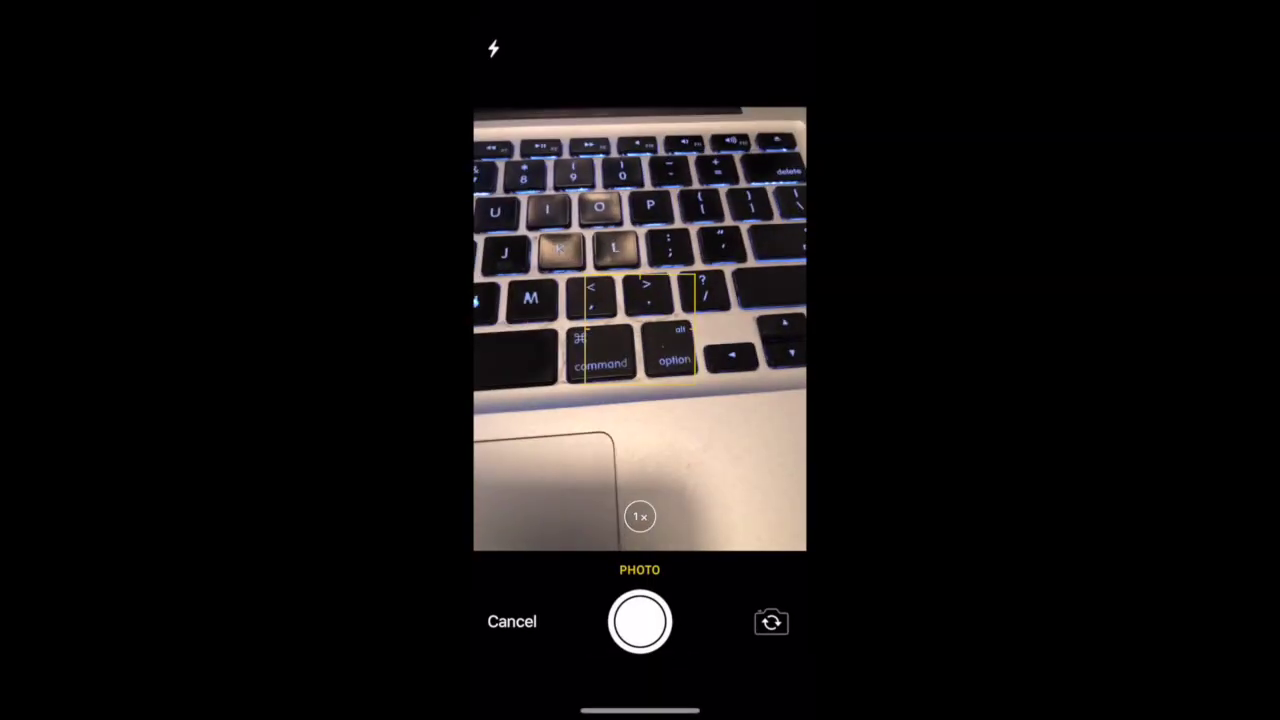
pyautogui.click(640, 621)
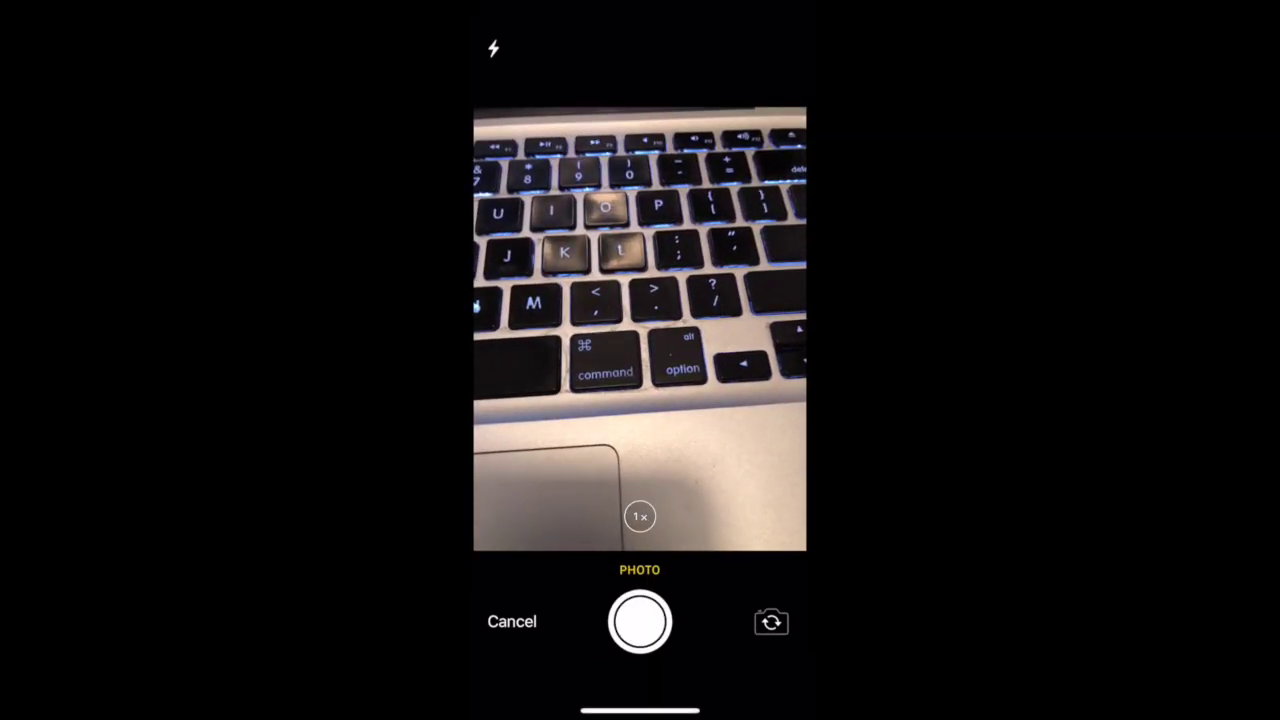
pyautogui.click(757, 657)
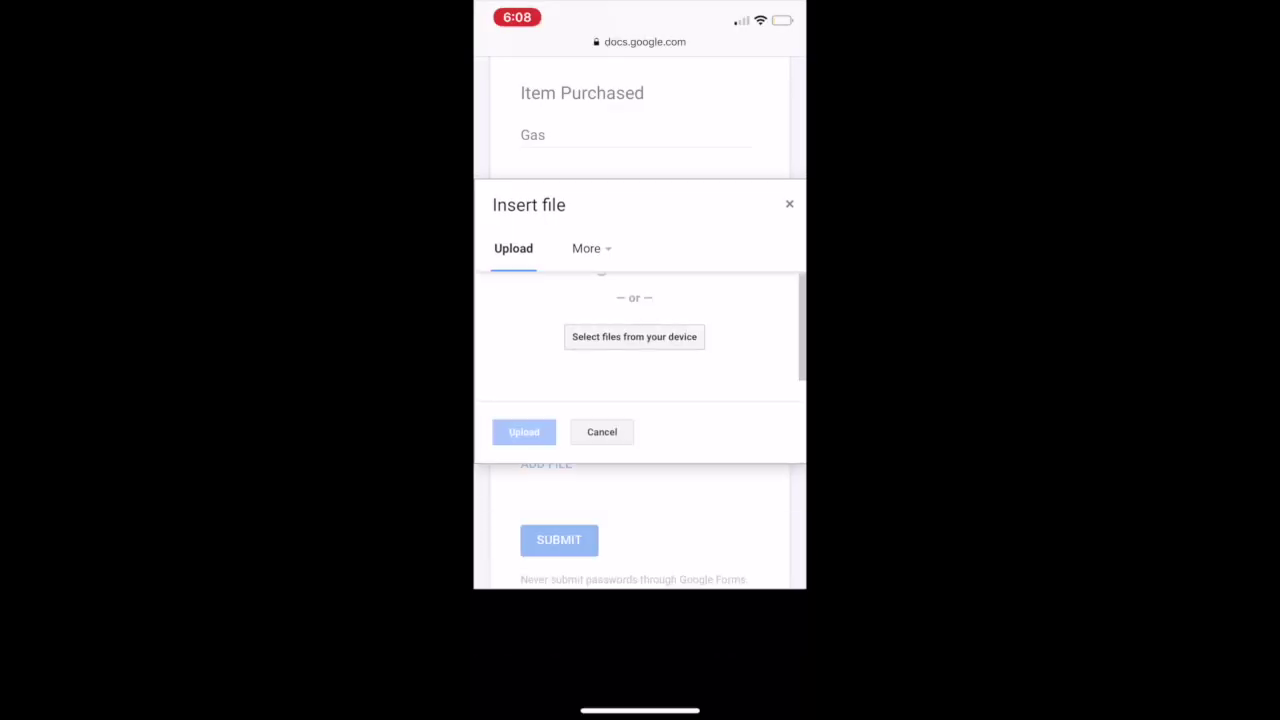
pyautogui.click(524, 448)
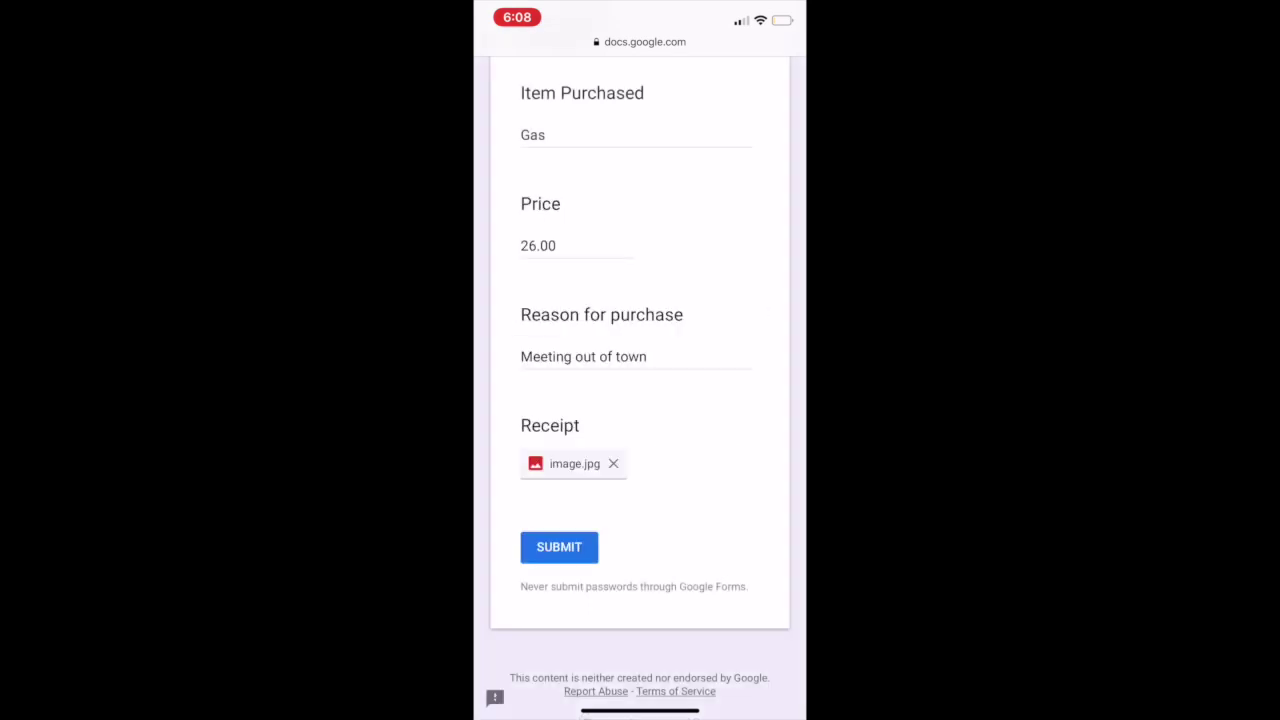
pyautogui.click(559, 547)
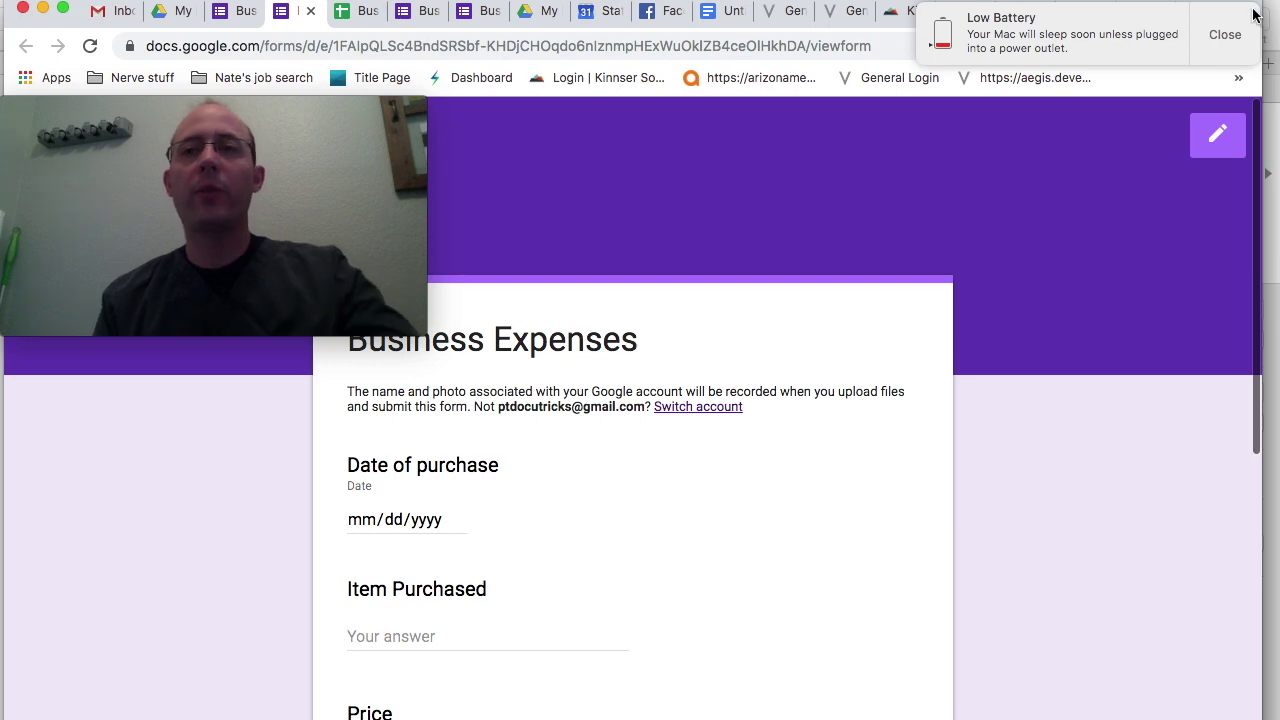
# Step: Go to the Business Expenses (Responses) sheet and select the Gas row's receipt link in G4
pyautogui.click(1225, 34)
pyautogui.click(362, 12)
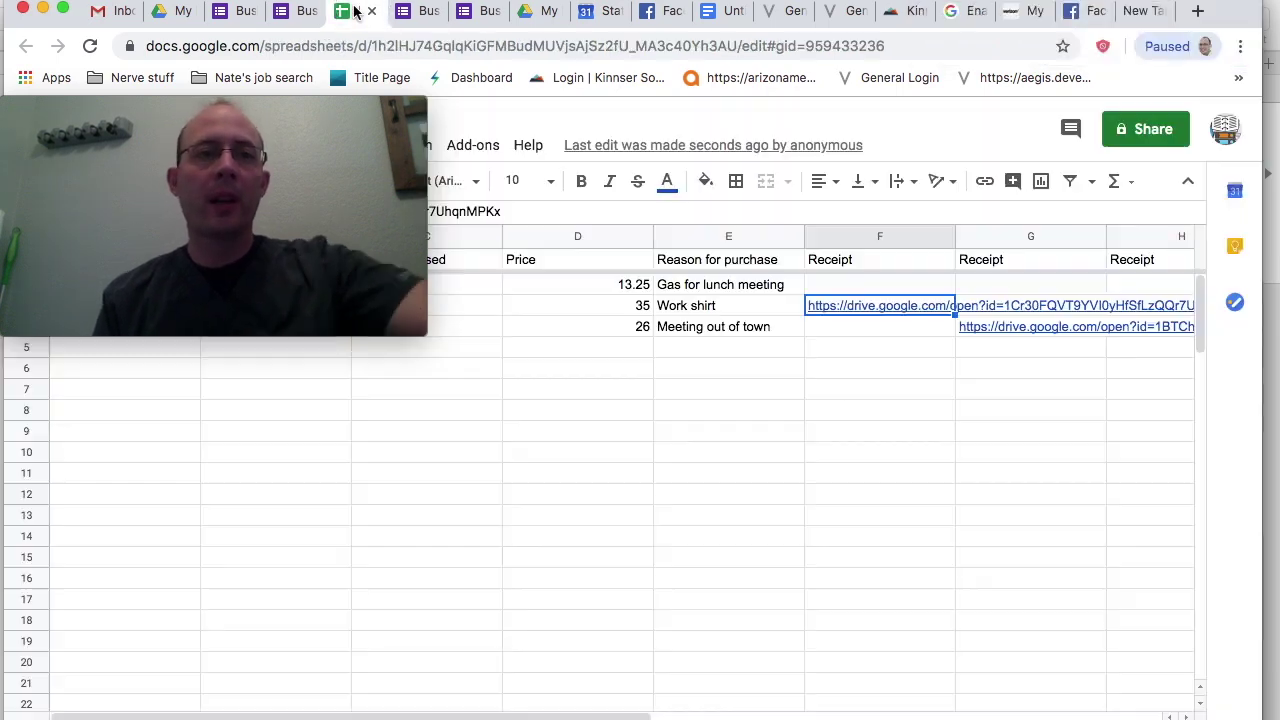
pyautogui.click(576, 411)
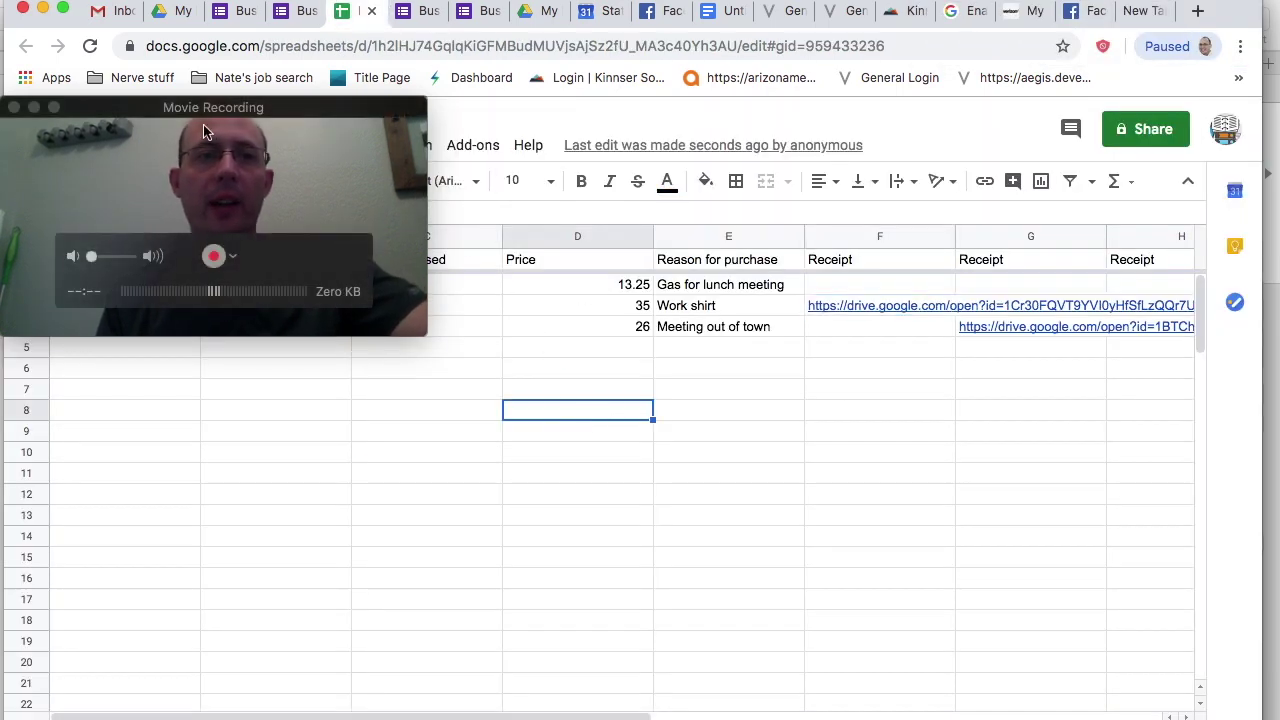
pyautogui.moveTo(198, 107); pyautogui.dragTo(229, 500)
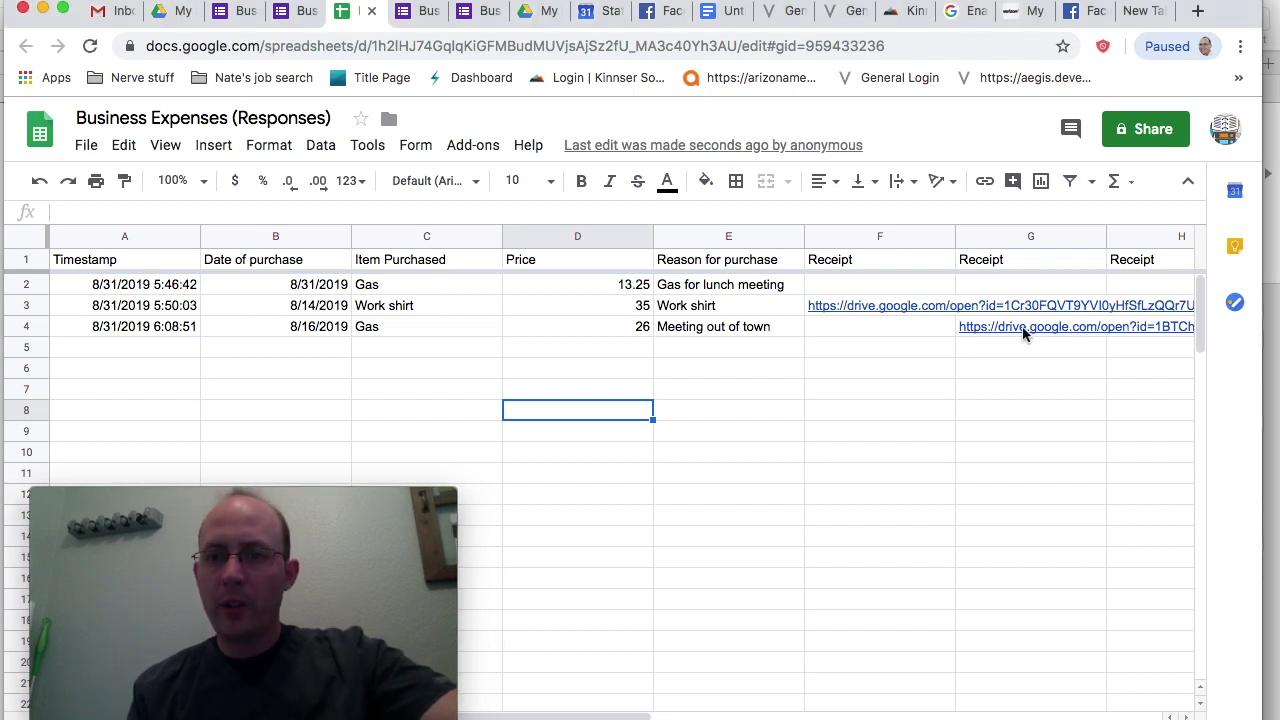
pyautogui.click(1022, 331)
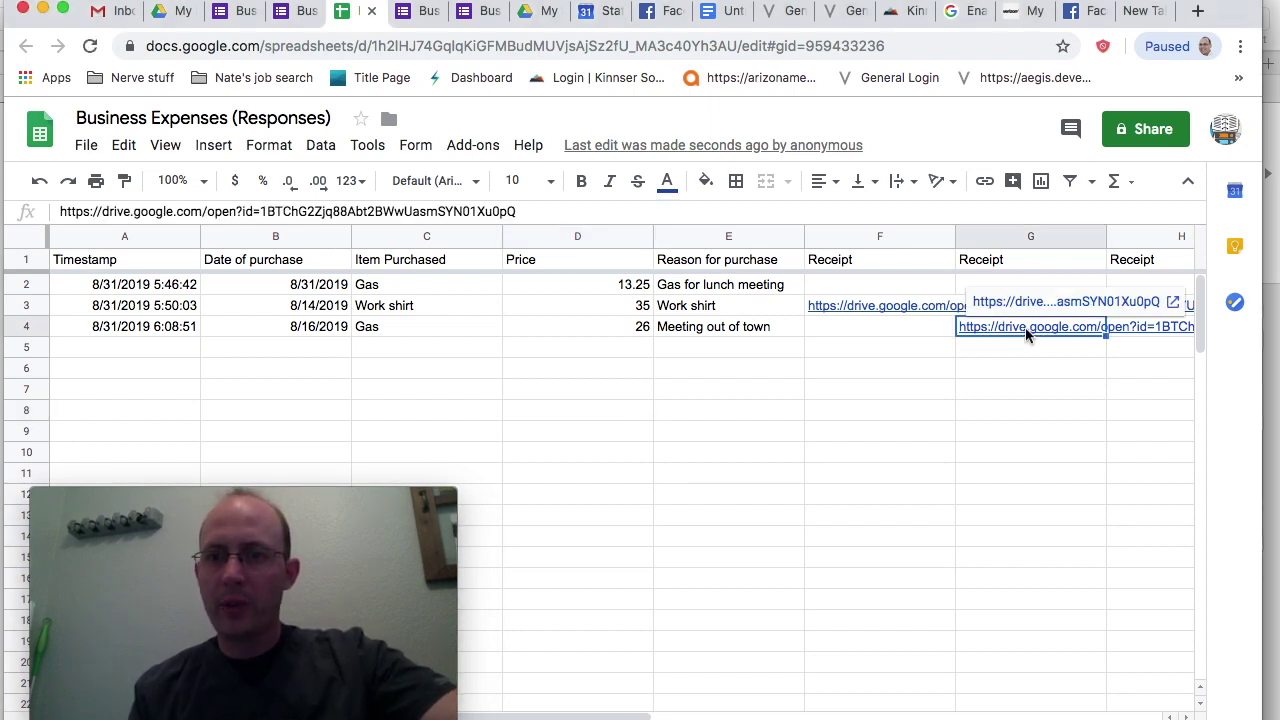
# Step: Open the receipt photo's Drive link, then return to the responses spreadsheet
pyautogui.click(1022, 302)
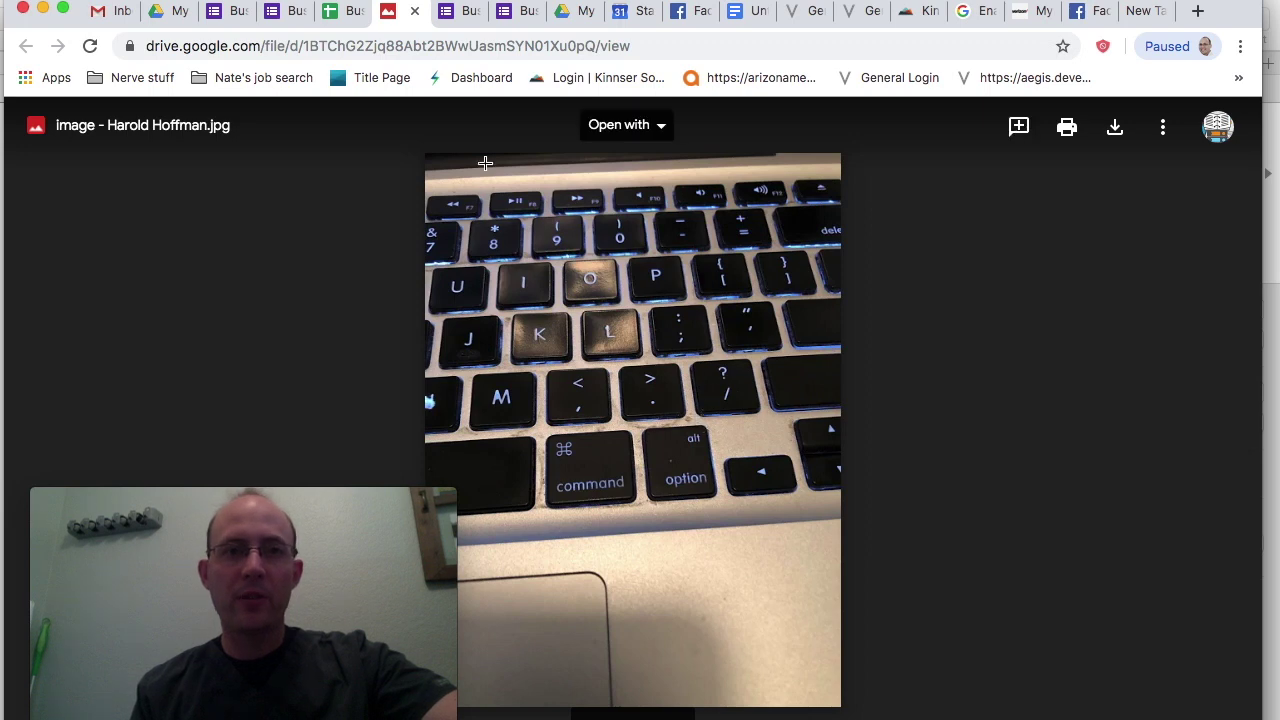
pyautogui.click(344, 14)
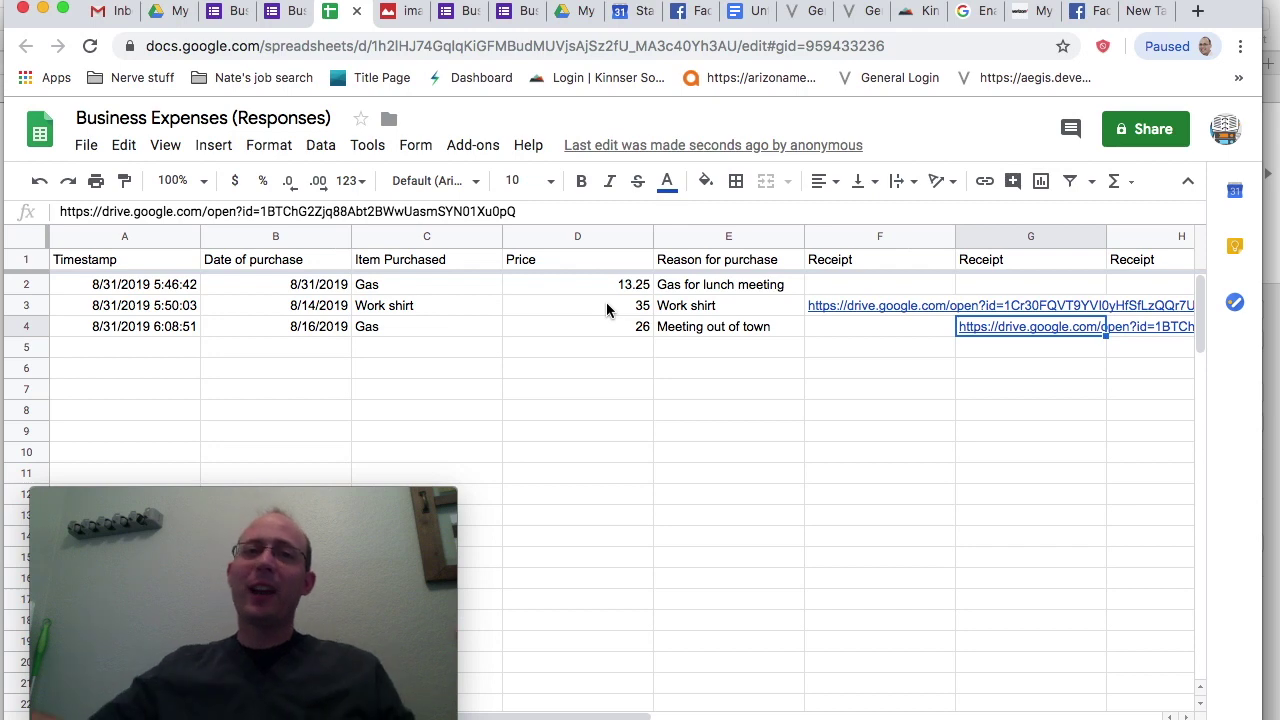
pyautogui.moveTo(257, 612)
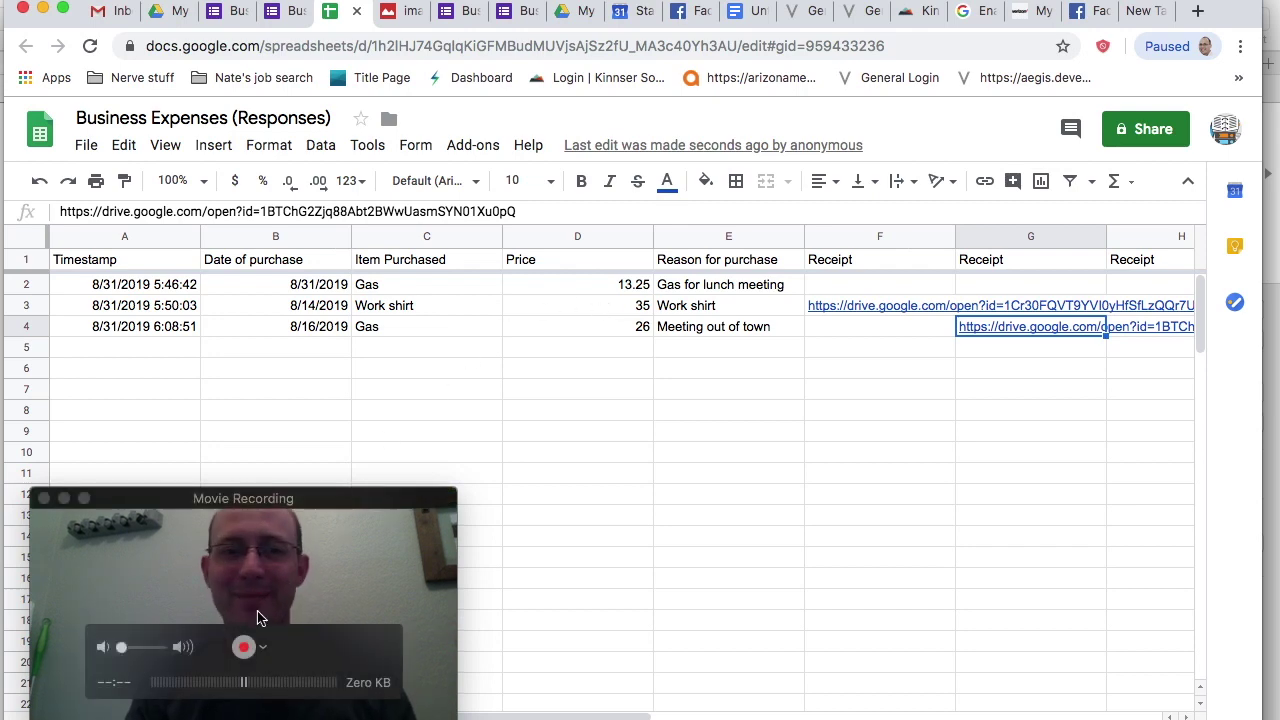